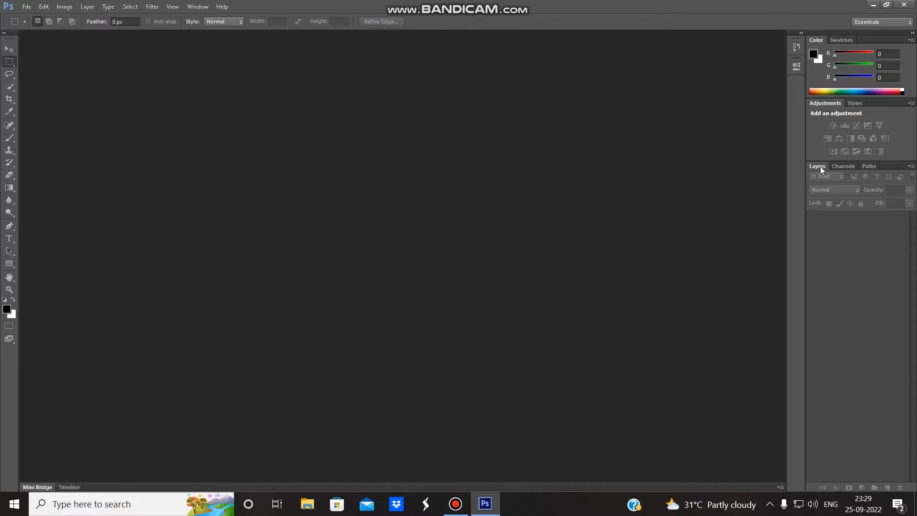
# Detach the Layers and Adjustments panels from their dock, and restore the layout by resetting the Essentials workspace
pyautogui.moveTo(820, 165); pyautogui.dragTo(714, 172)
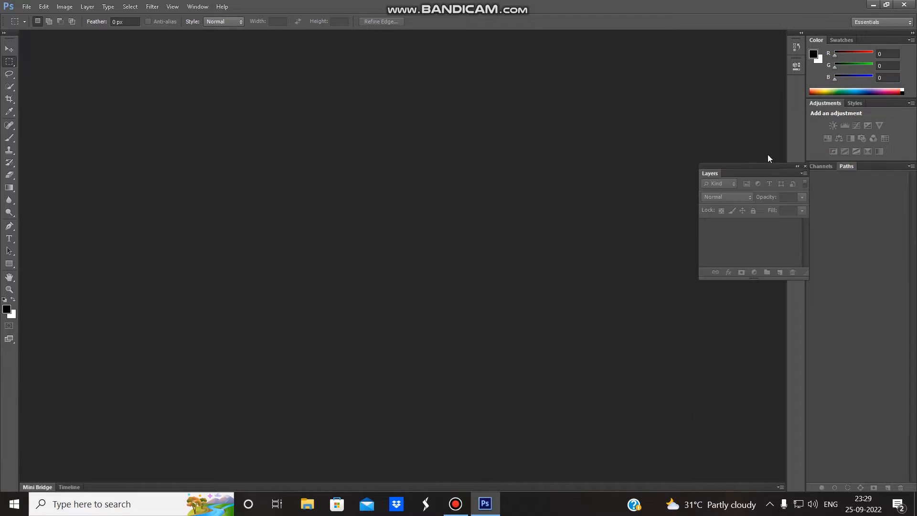
pyautogui.moveTo(827, 104); pyautogui.dragTo(713, 107)
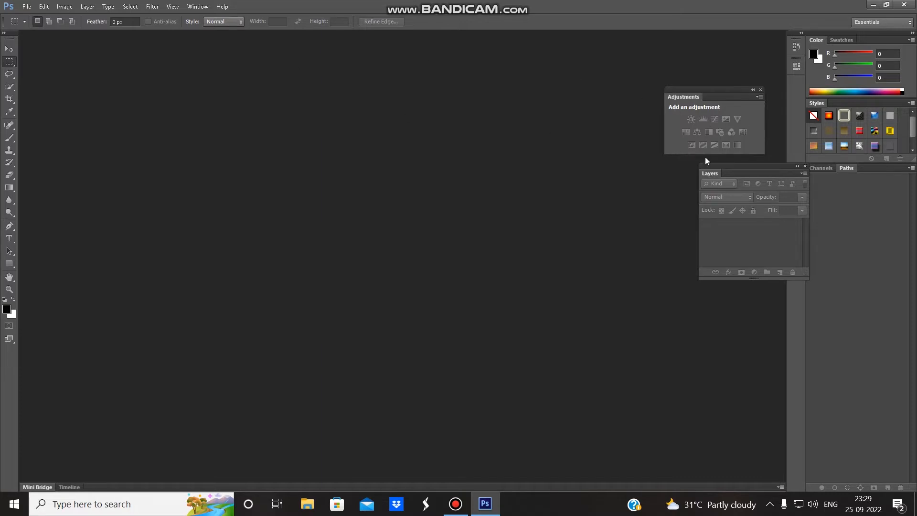
pyautogui.click(208, 10)
pyautogui.moveTo(241, 32)
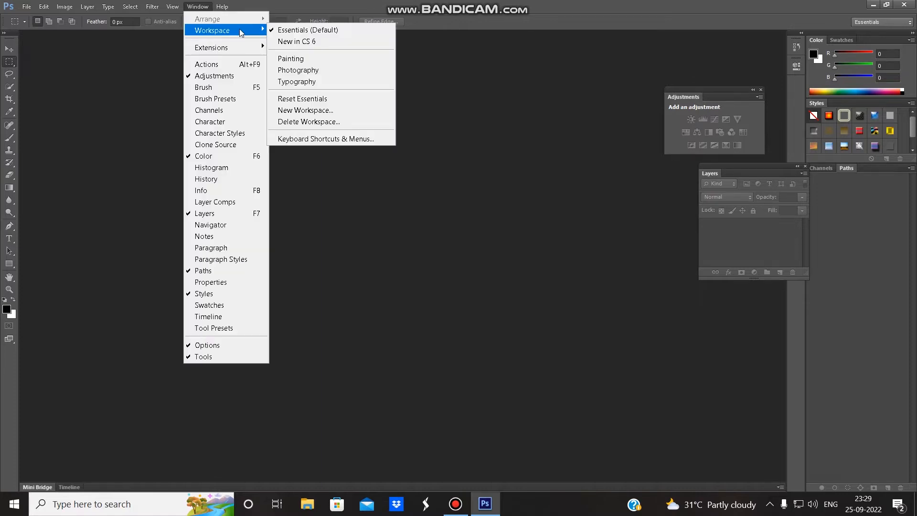
pyautogui.click(317, 100)
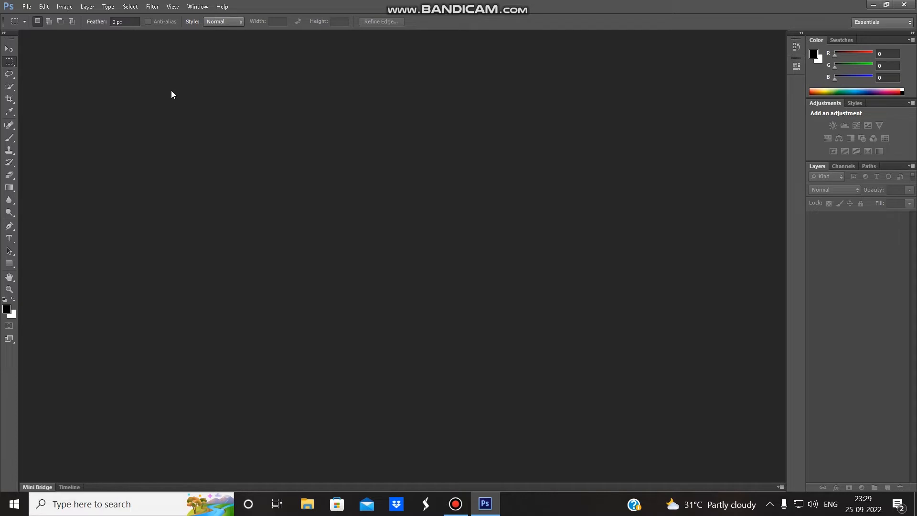
pyautogui.click(26, 6)
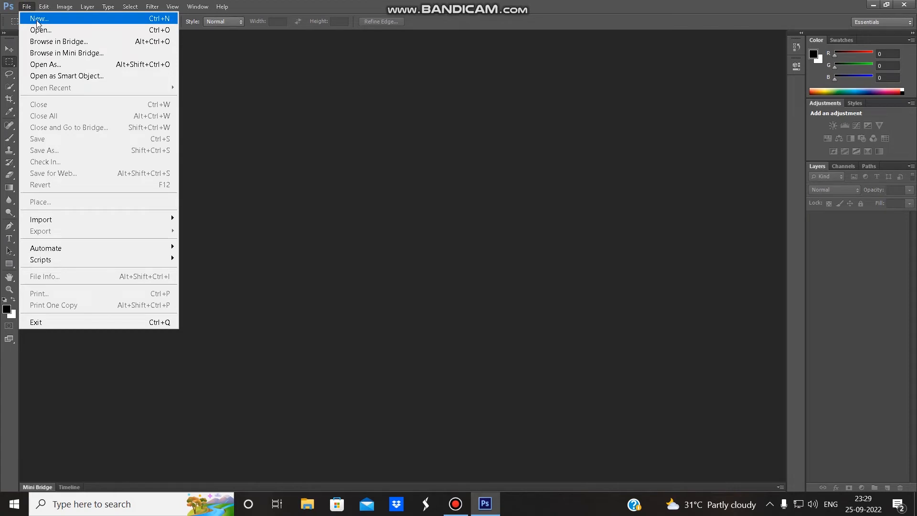
pyautogui.click(39, 20)
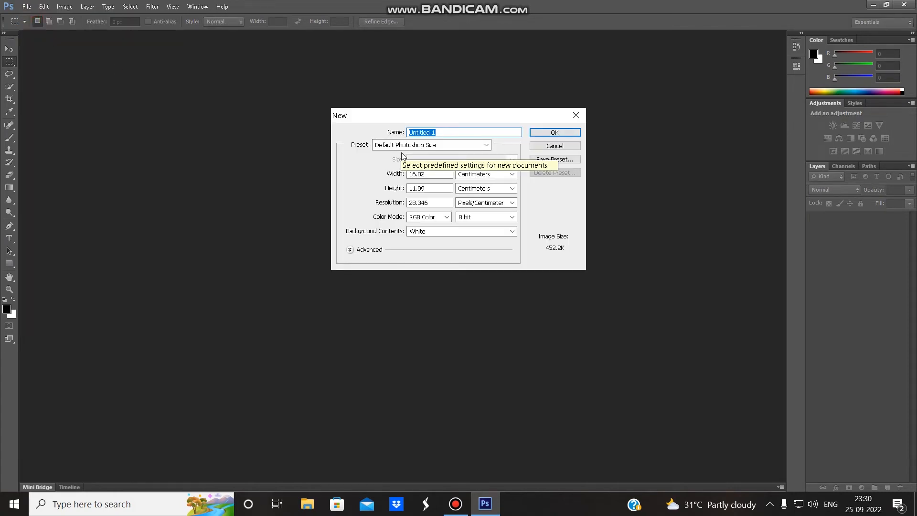
pyautogui.click(565, 146)
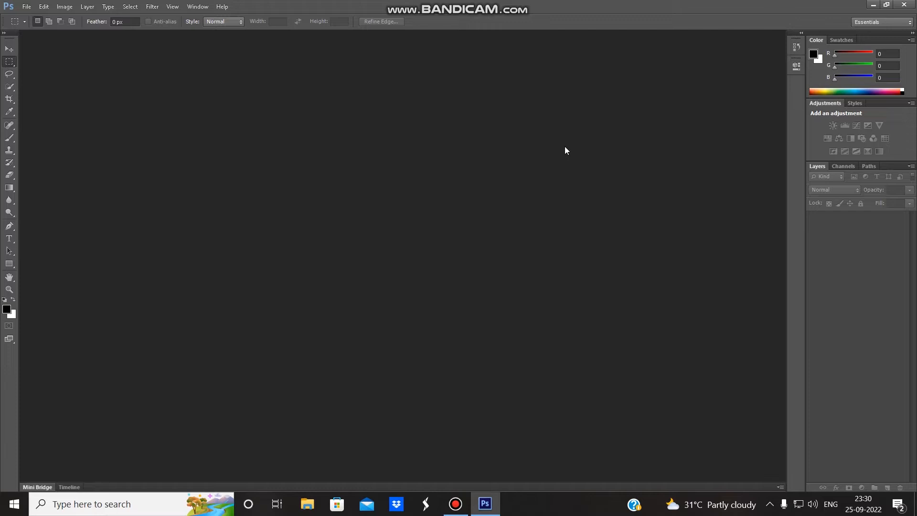
pyautogui.hotkey('ctrl', 'n')
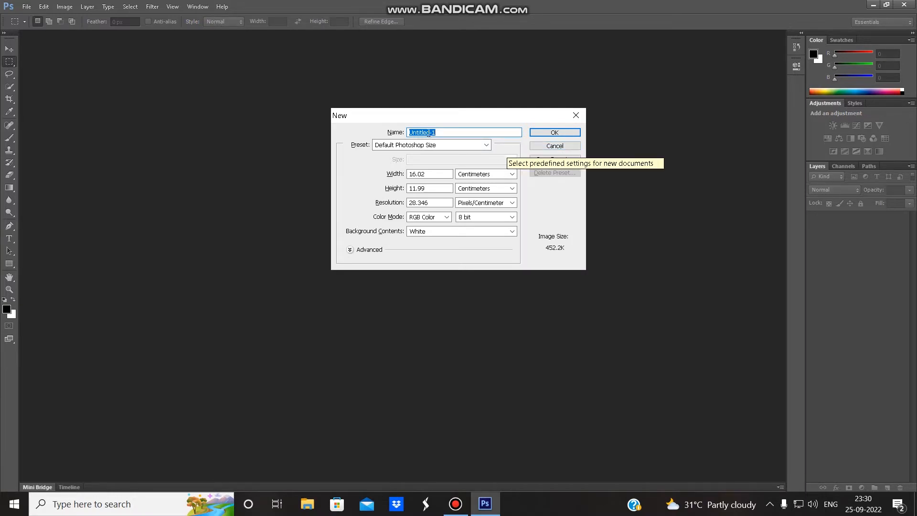
pyautogui.click(552, 145)
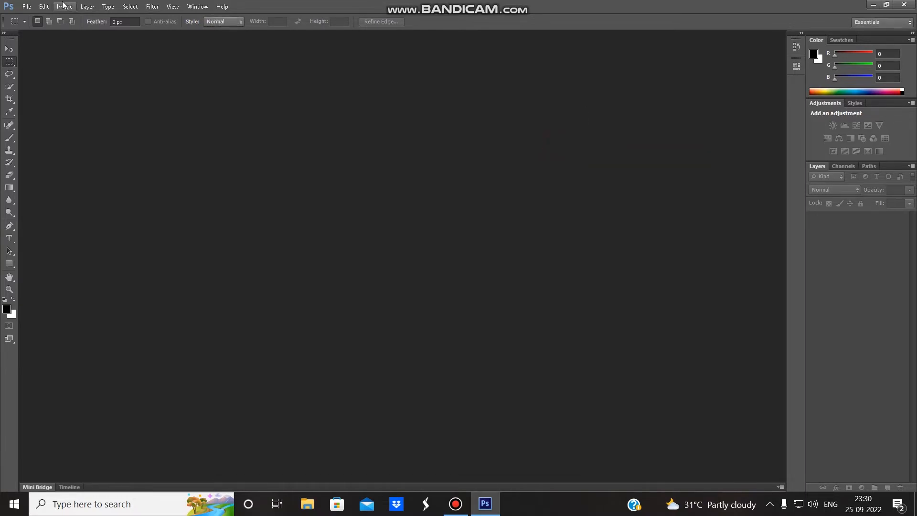
# Start a new document and name it brush
pyautogui.click(26, 6)
pyautogui.moveTo(43, 6)
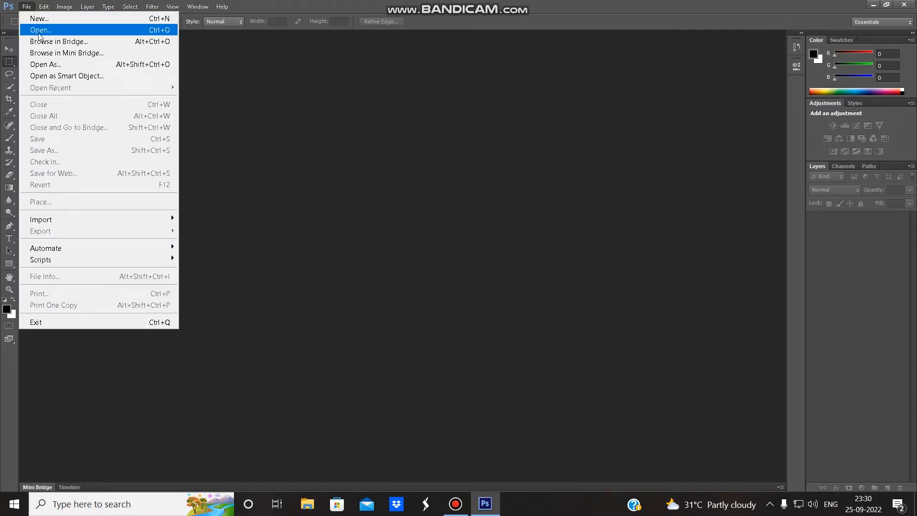
pyautogui.click(164, 23)
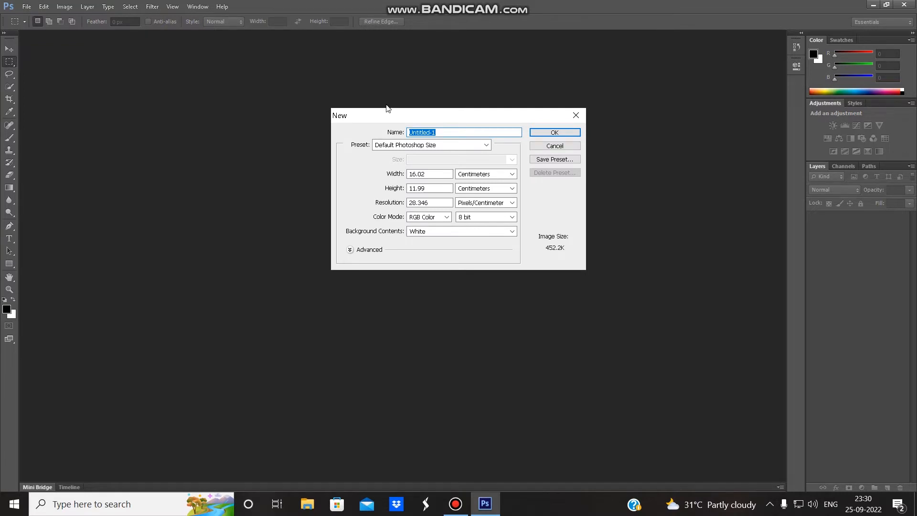
pyautogui.click(446, 132)
pyautogui.press('BackSpace')
pyautogui.press('BackSpace')
pyautogui.press('BackSpace')
pyautogui.press('BackSpace')
pyautogui.press('BackSpace')
pyautogui.press('BackSpace')
pyautogui.press('BackSpace')
pyautogui.press('BackSpace')
pyautogui.press('BackSpace')
pyautogui.press('BackSpace')
pyautogui.write('brush')
# Choose the International Paper preset with the A4 size for the new document
pyautogui.click(389, 145)
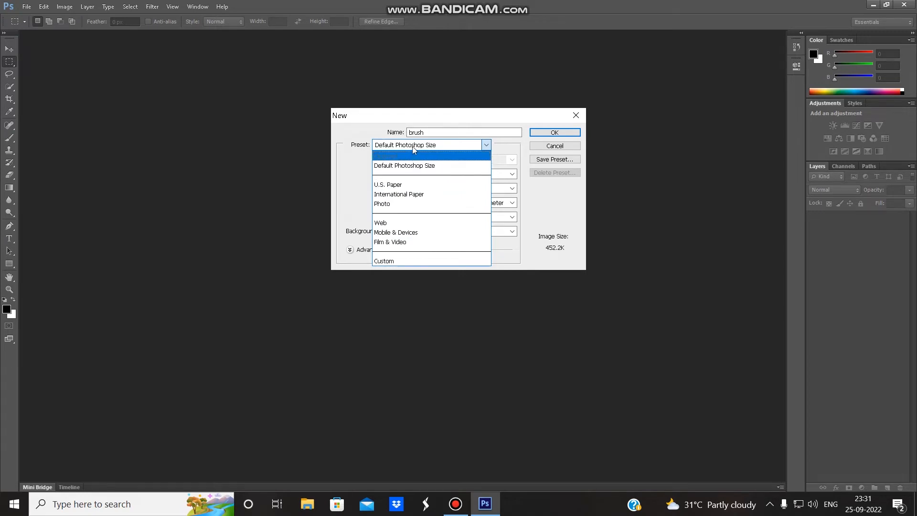
pyautogui.click(418, 193)
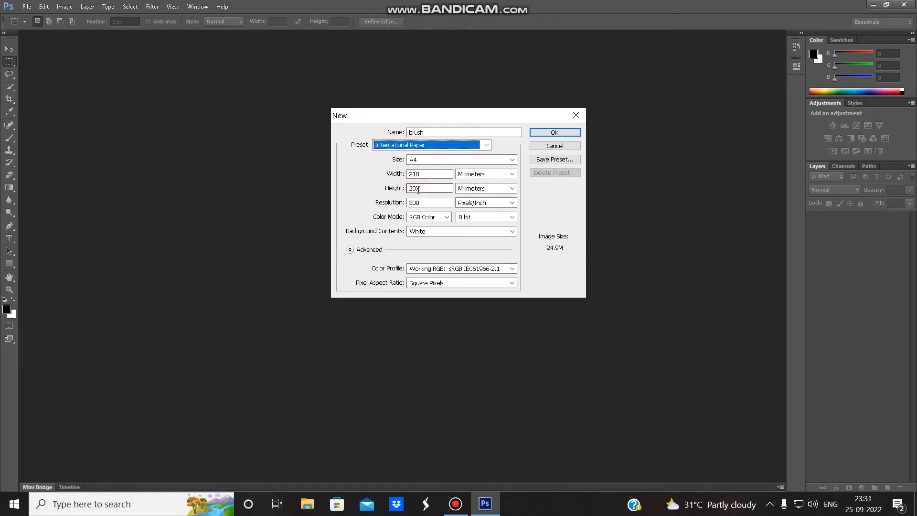
pyautogui.click(444, 161)
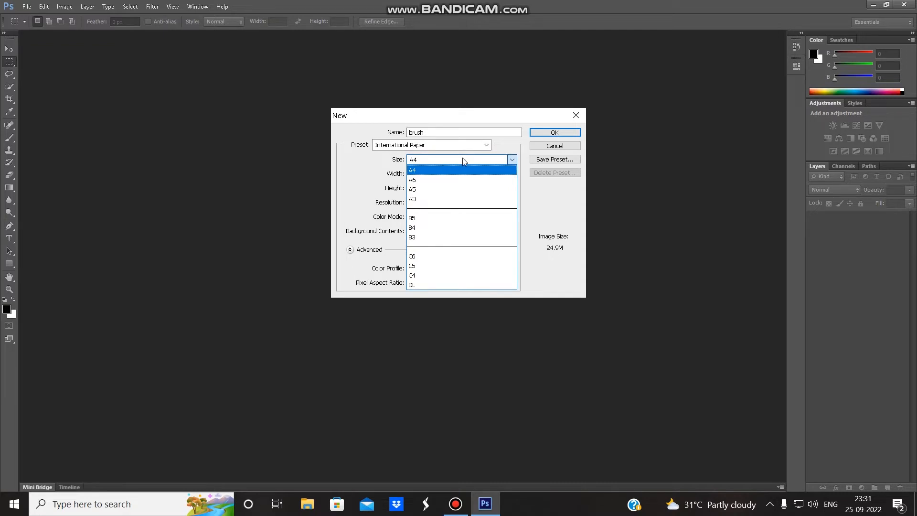
pyautogui.click(466, 160)
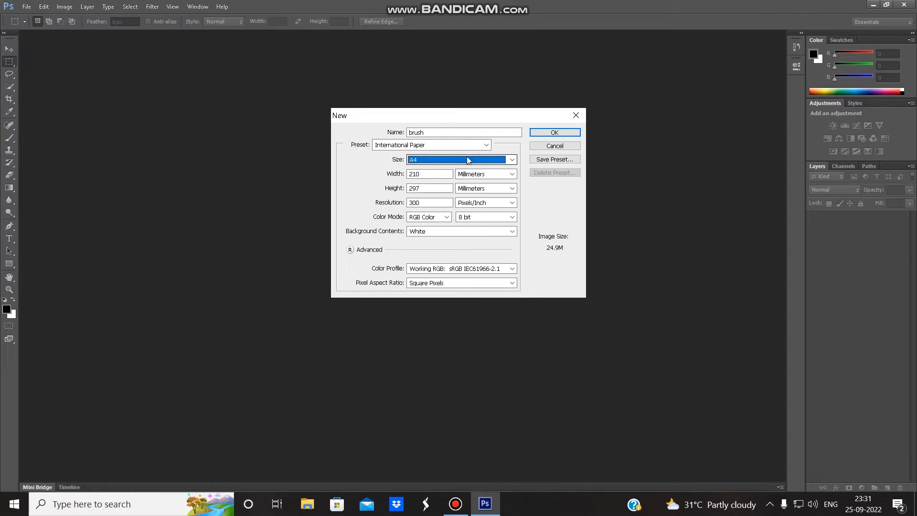
# Try the A6 and A5 paper sizes for the new document, and return to A4
pyautogui.click(467, 160)
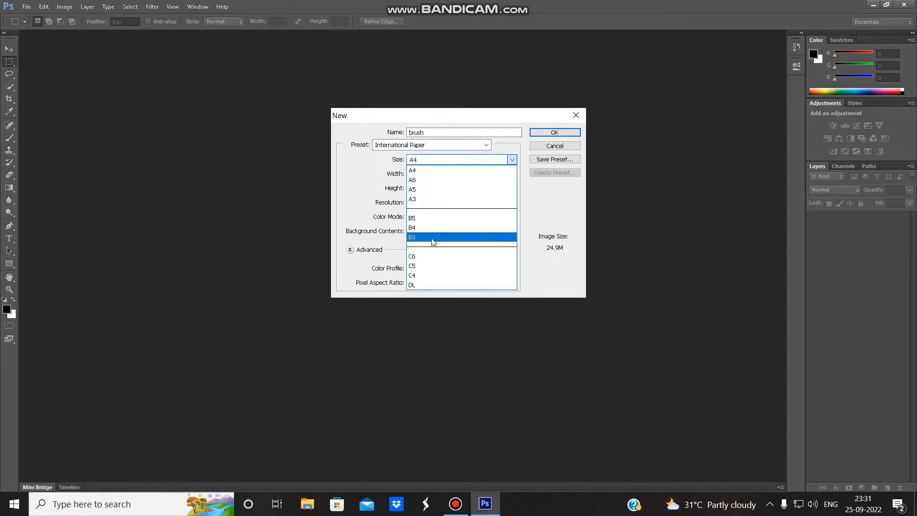
pyautogui.click(428, 180)
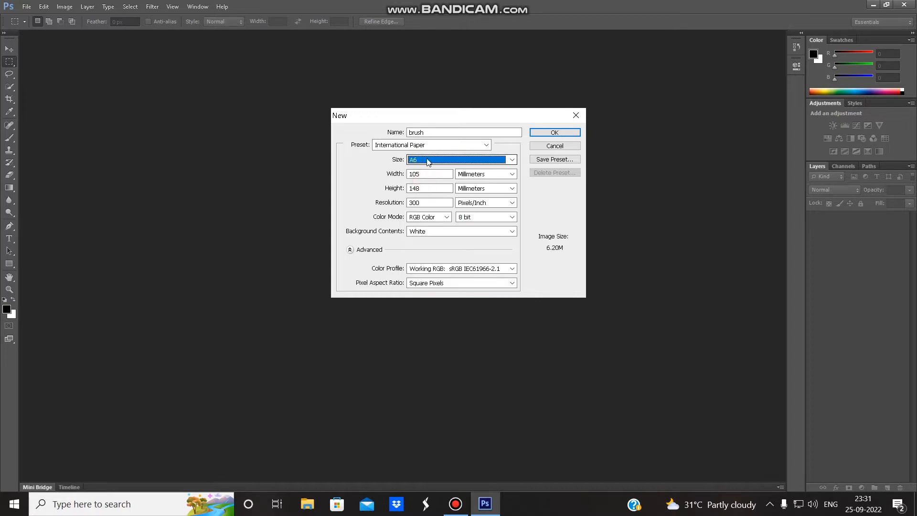
pyautogui.click(432, 161)
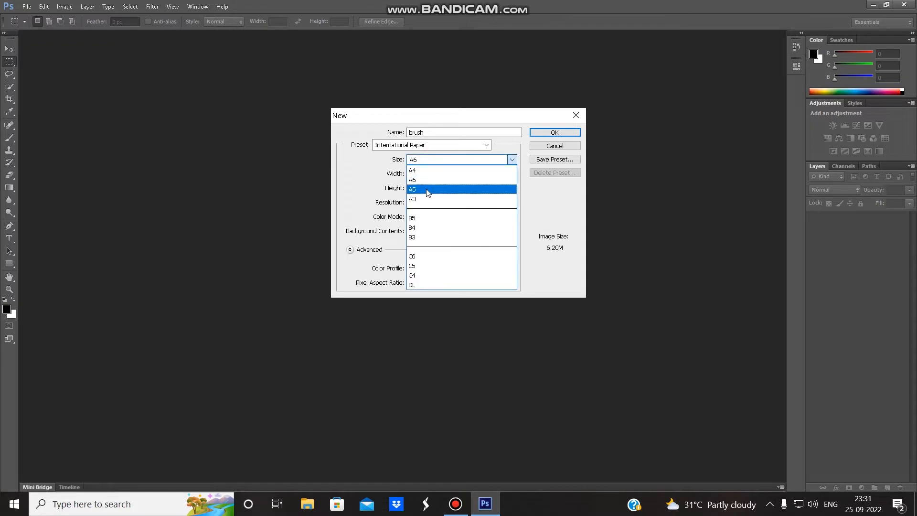
pyautogui.click(433, 189)
pyautogui.click(436, 164)
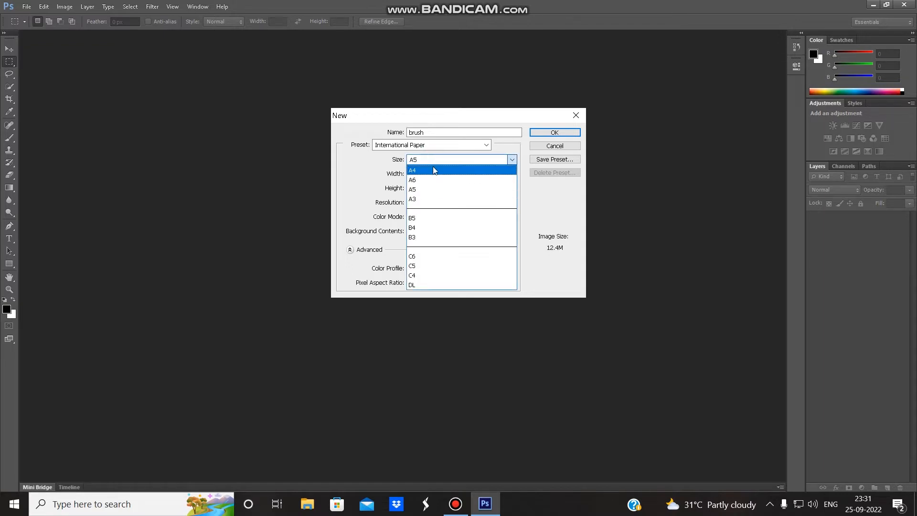
pyautogui.click(434, 172)
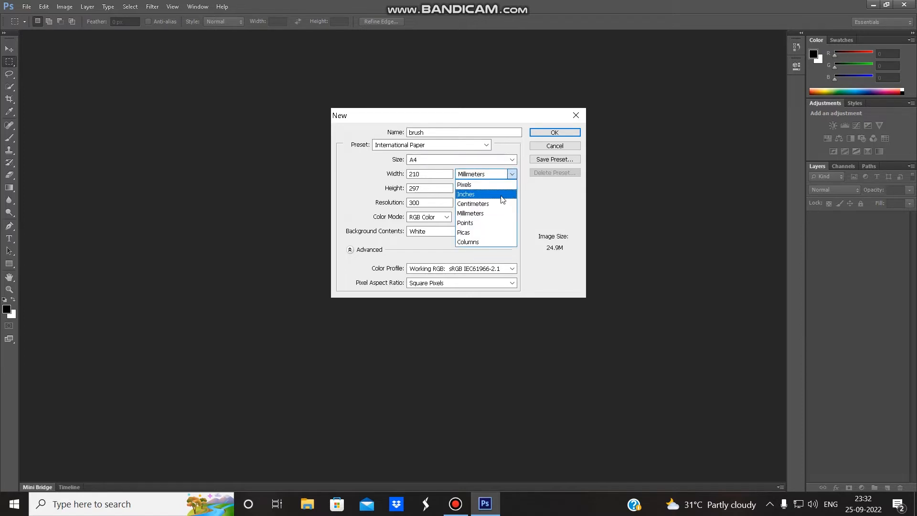
# Try centimeters and inches as the width and height units, and set both to centimeters
pyautogui.click(491, 204)
pyautogui.click(499, 178)
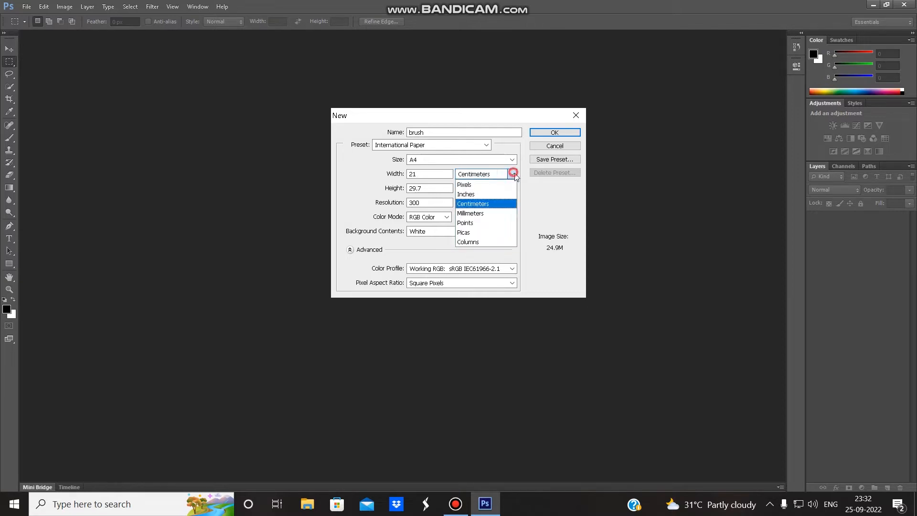
pyautogui.click(502, 195)
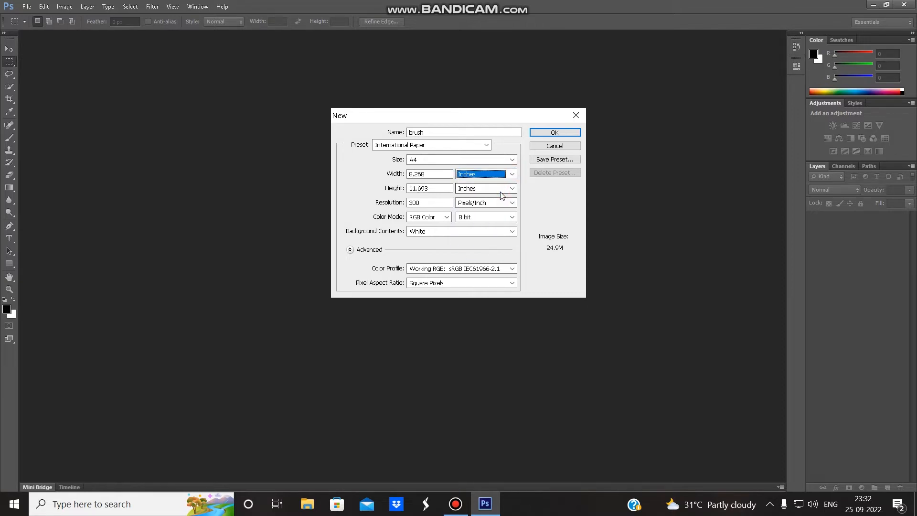
pyautogui.click(509, 190)
pyautogui.click(502, 217)
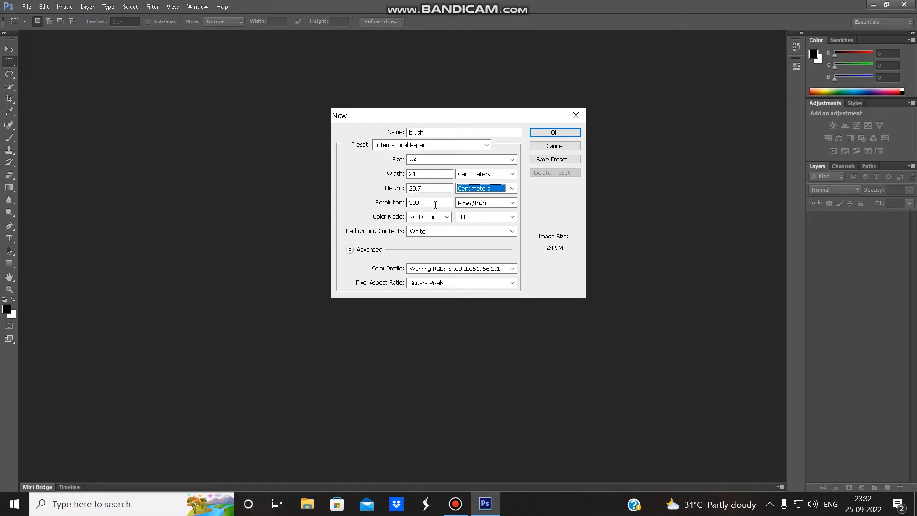
# Try a resolution of 72 pixels/inch for the new document, and set it to 96 pixels/inch
pyautogui.moveTo(433, 204); pyautogui.dragTo(409, 206)
pyautogui.click(427, 204)
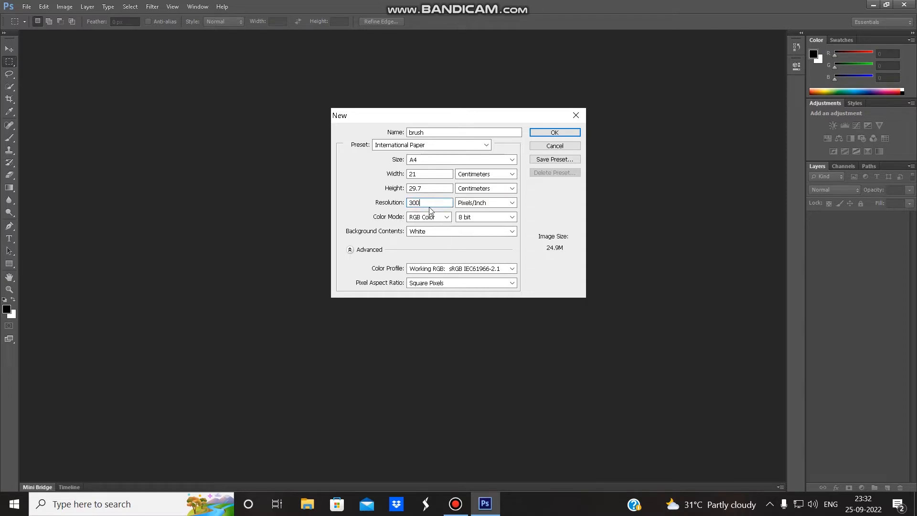
pyautogui.doubleClick(427, 204)
pyautogui.click(428, 204)
pyautogui.doubleClick(439, 203)
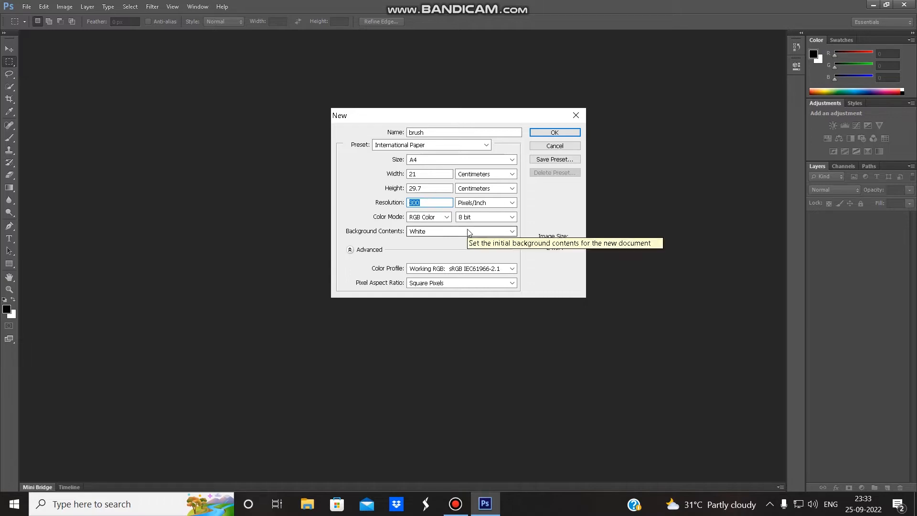
pyautogui.click(441, 204)
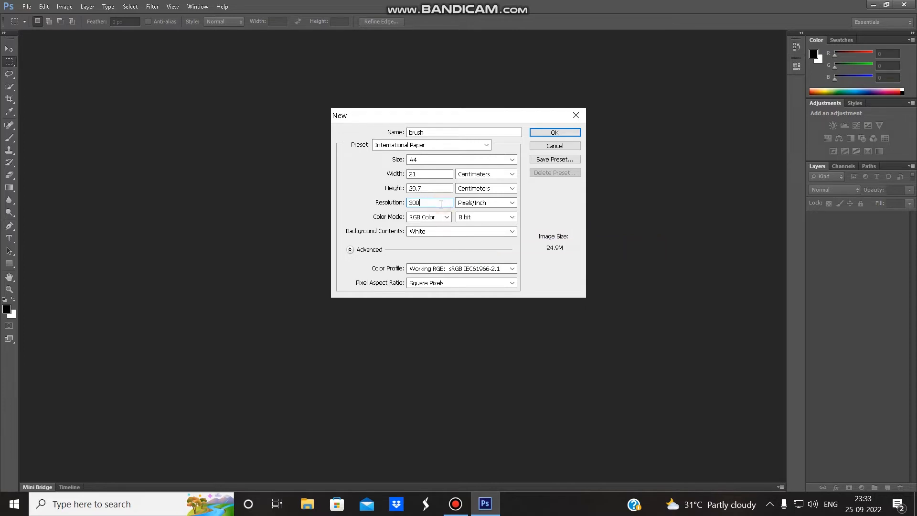
pyautogui.press('BackSpace')
pyautogui.press('BackSpace')
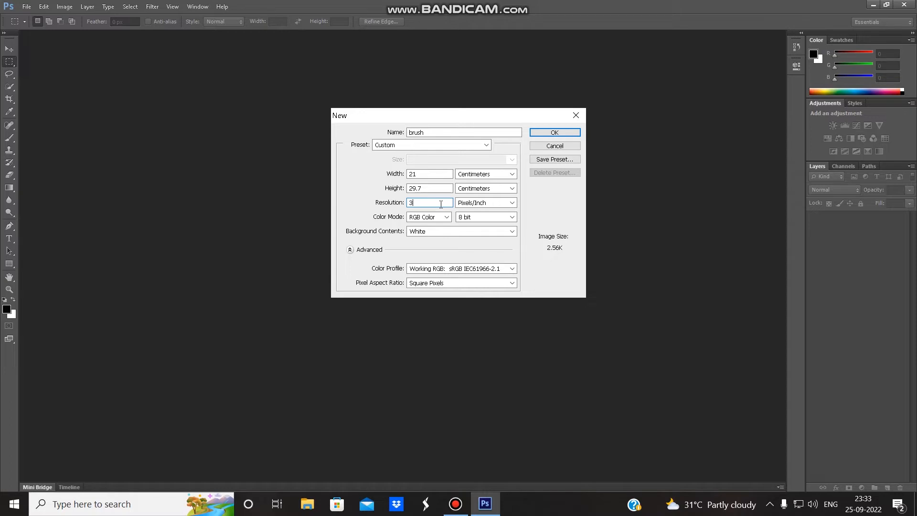
pyautogui.press('BackSpace')
pyautogui.write('72')
pyautogui.press('BackSpace')
pyautogui.press('BackSpace')
pyautogui.write('96')
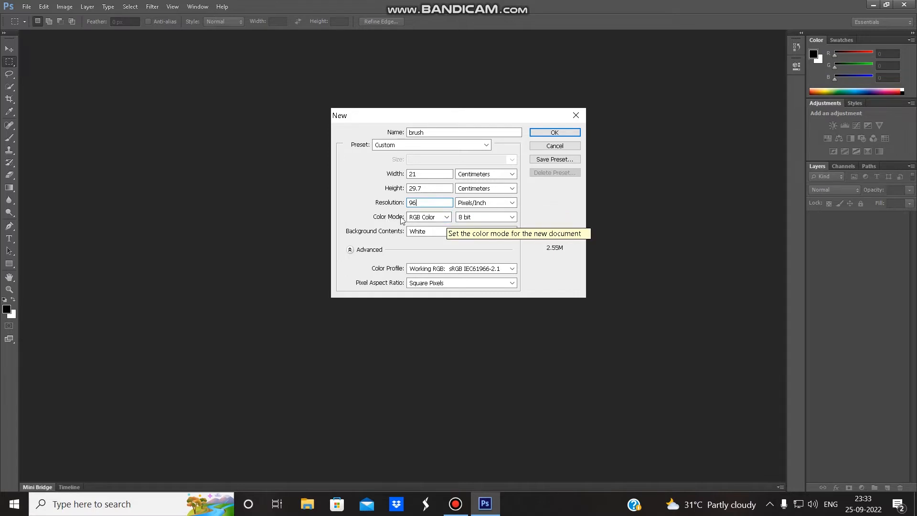
# Set the new document's color mode to CMYK Color, keeping the depth at 8 bit
pyautogui.click(443, 216)
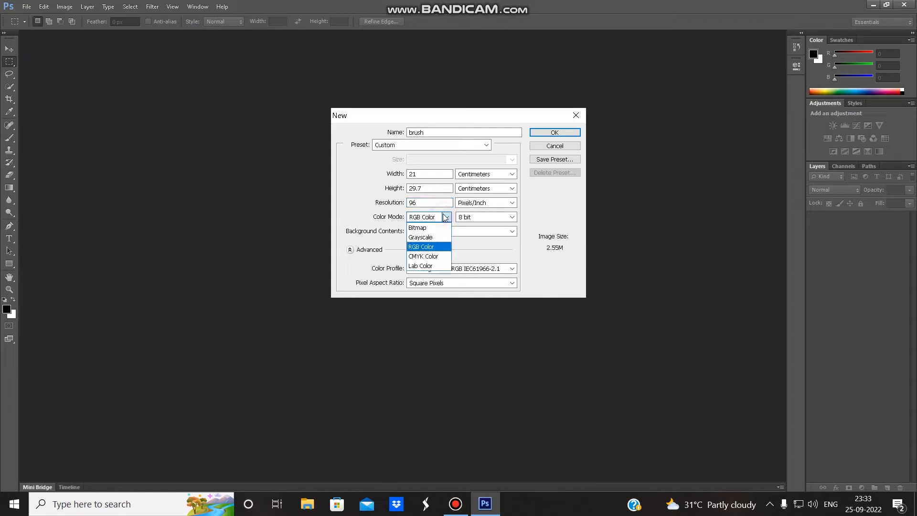
pyautogui.click(444, 246)
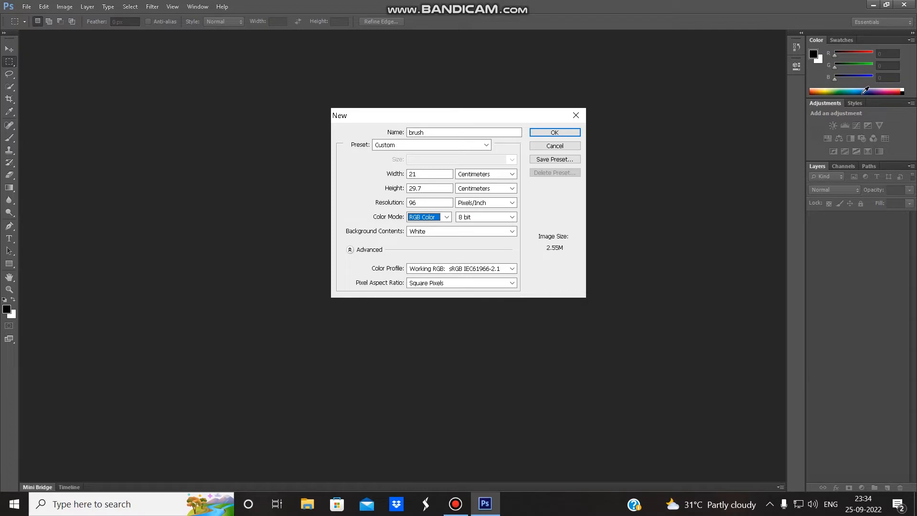
pyautogui.click(447, 219)
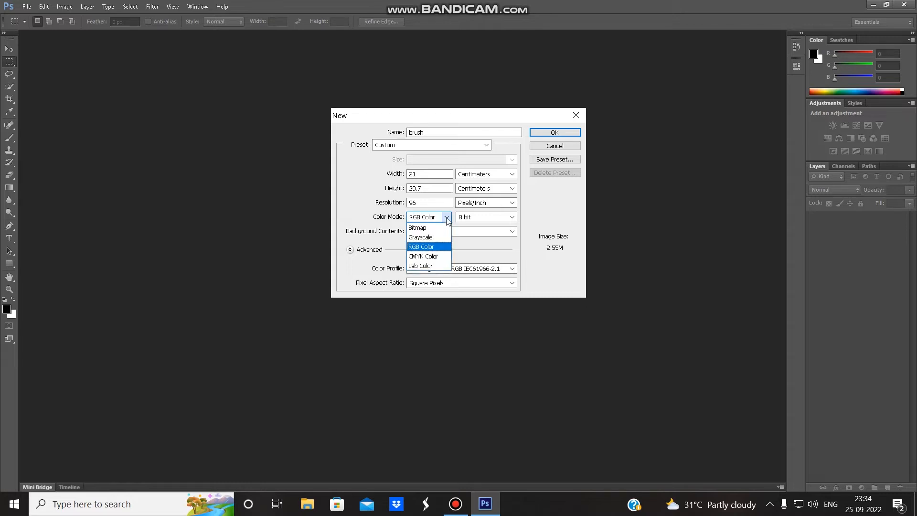
pyautogui.click(442, 254)
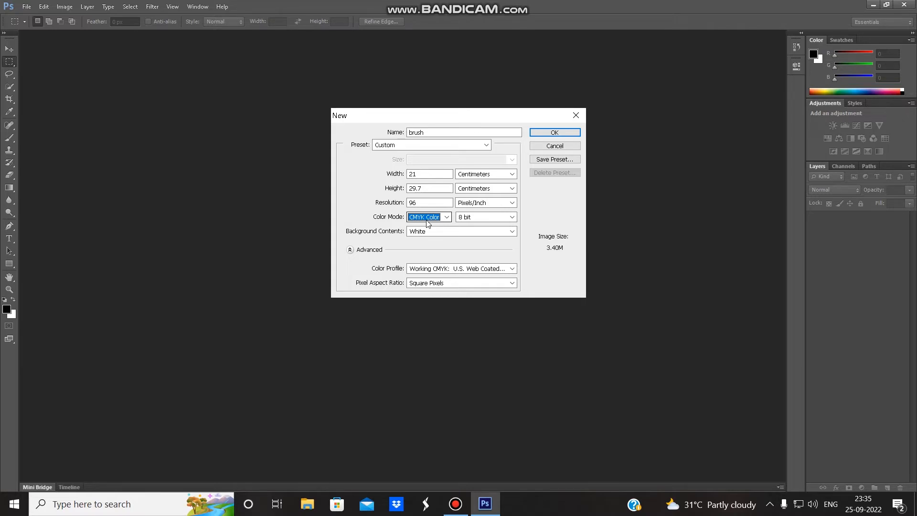
pyautogui.click(473, 218)
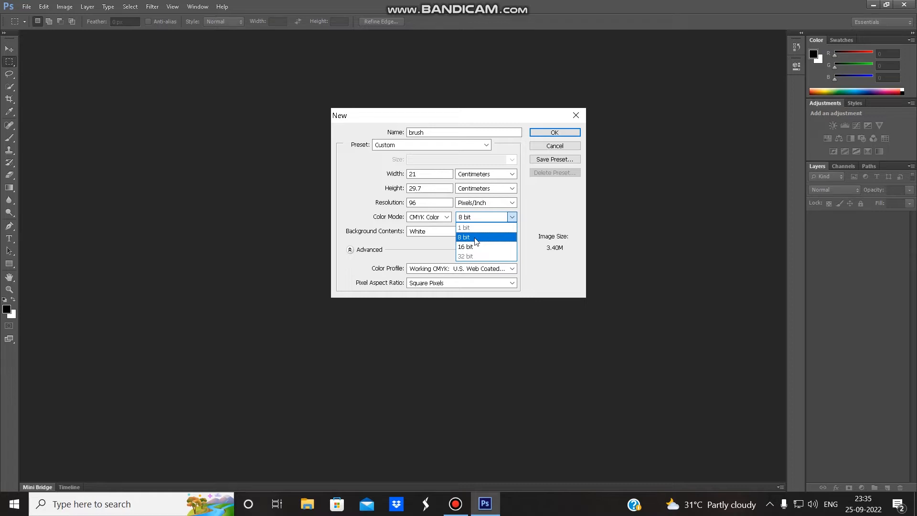
pyautogui.click(479, 221)
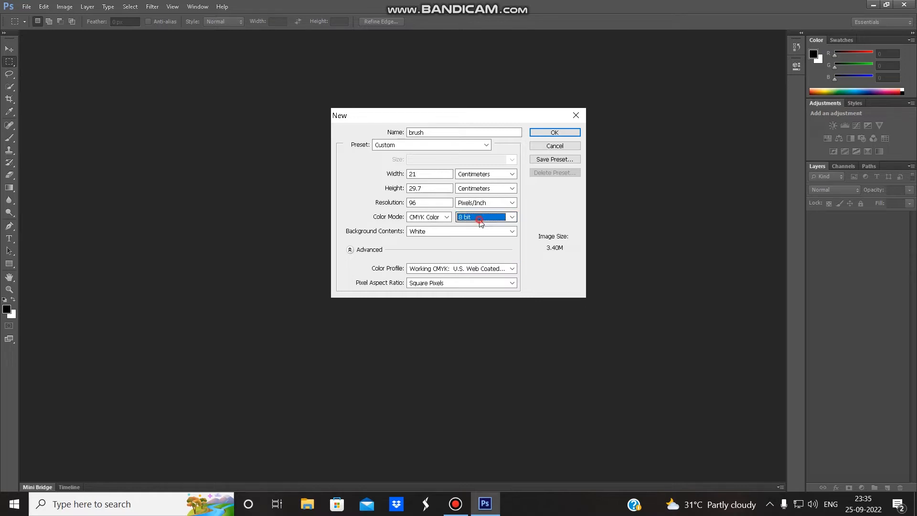
# Review the background contents options for the new document, and set them to White
pyautogui.click(437, 231)
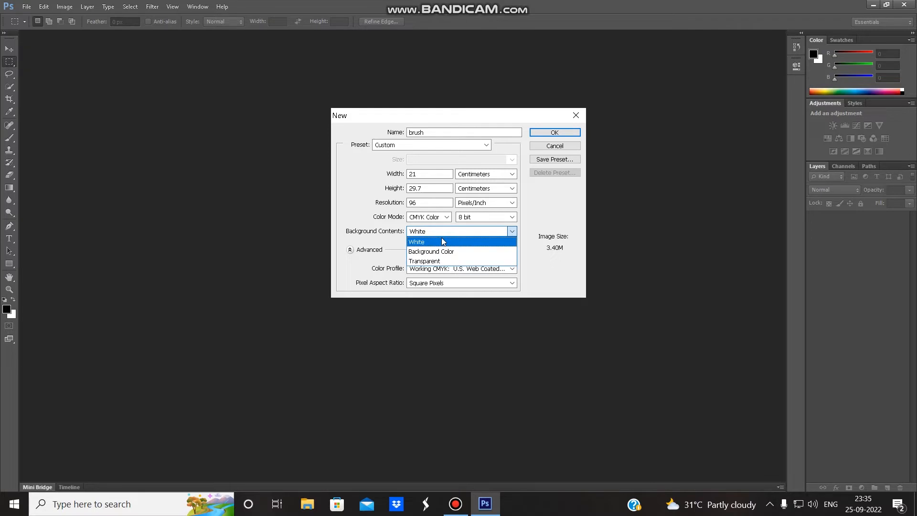
pyautogui.click(439, 242)
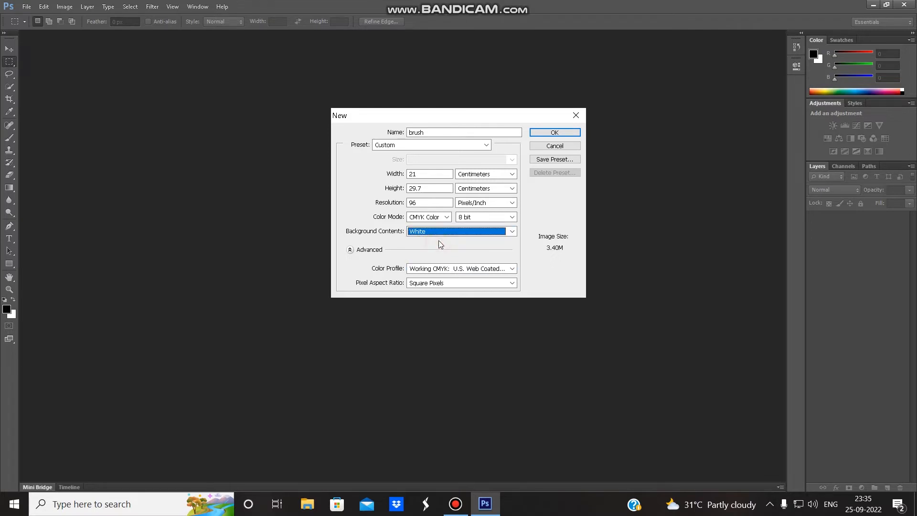
pyautogui.click(439, 232)
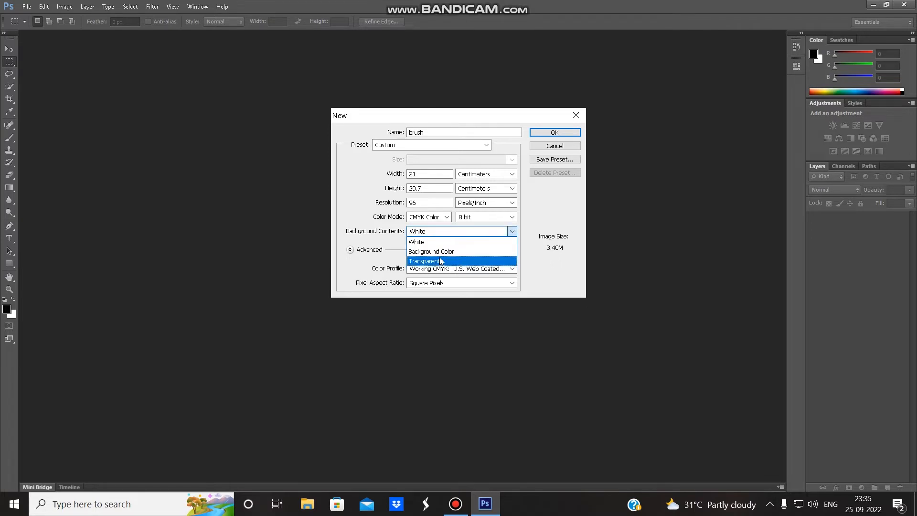
pyautogui.click(440, 236)
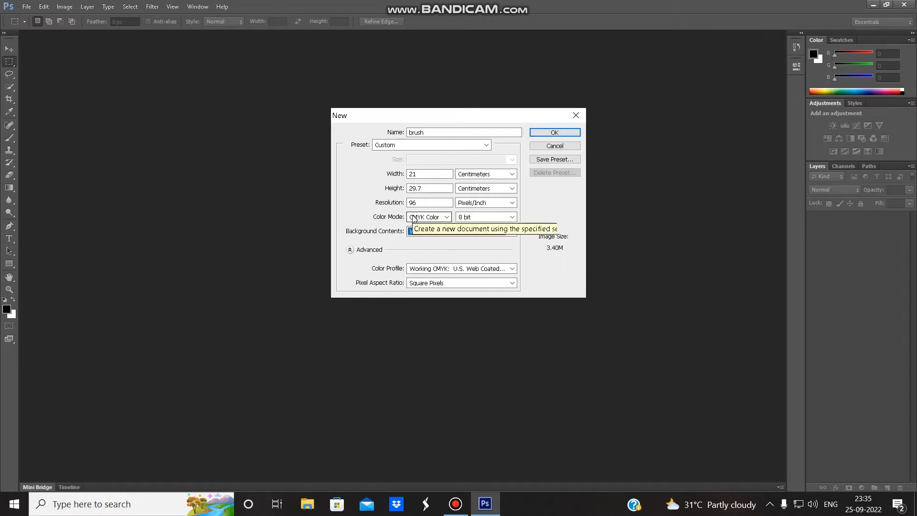
# Try a resolution of 300 pixels/inch for the new document, and create the document
pyautogui.doubleClick(420, 202)
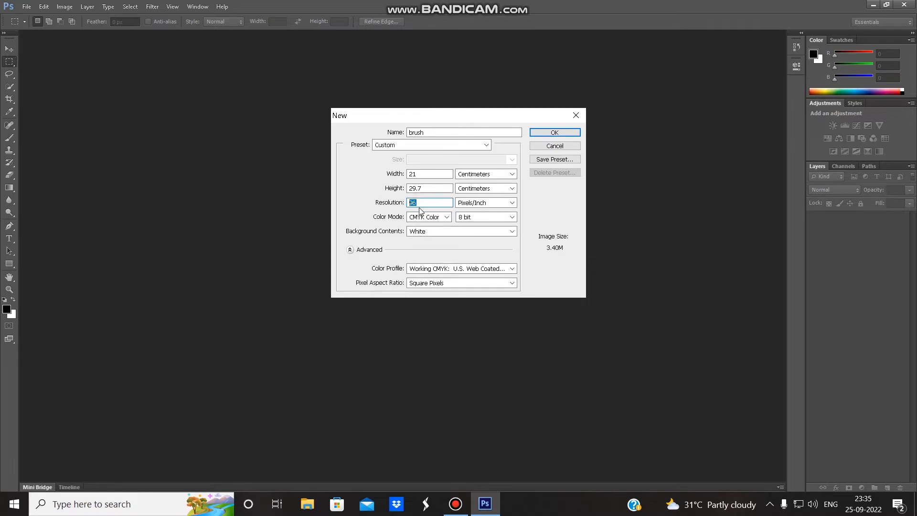
pyautogui.click(431, 202)
pyautogui.doubleClick(427, 201)
pyautogui.write('300')
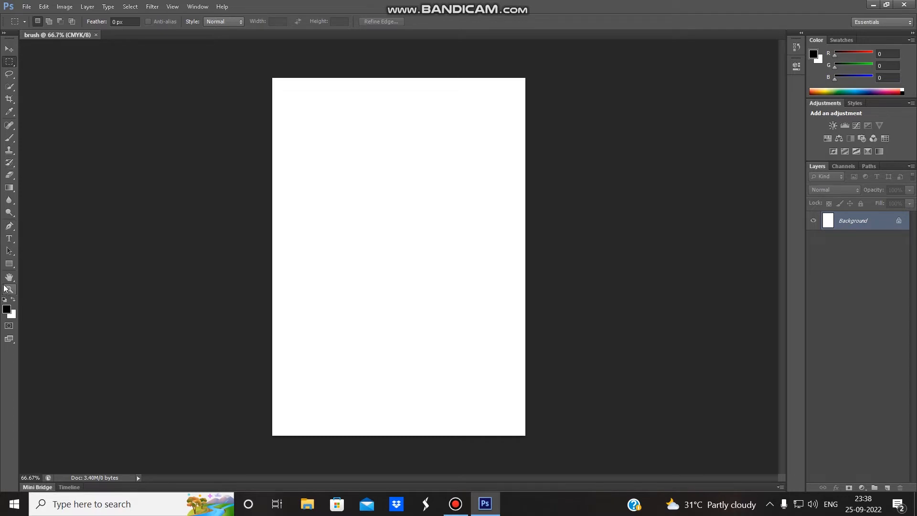
# Switch through the Brush, Move and Eraser tools
pyautogui.click(10, 142)
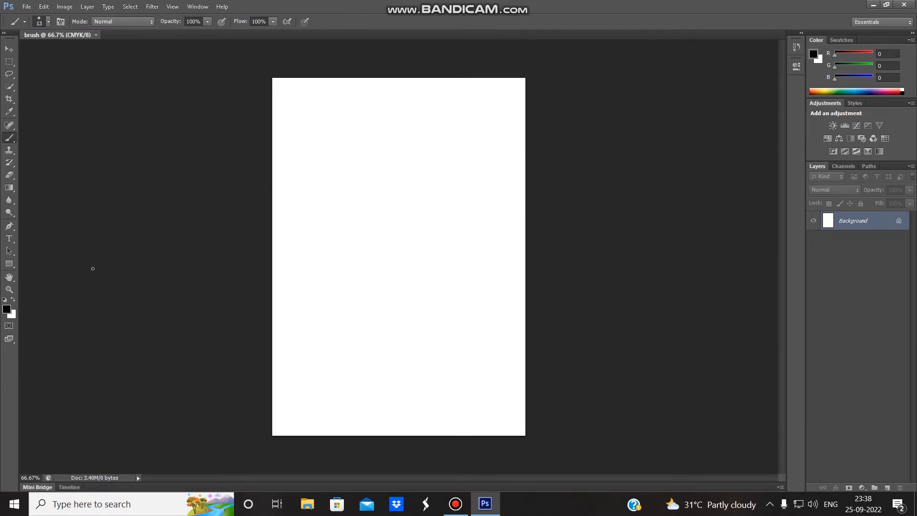
pyautogui.click(9, 49)
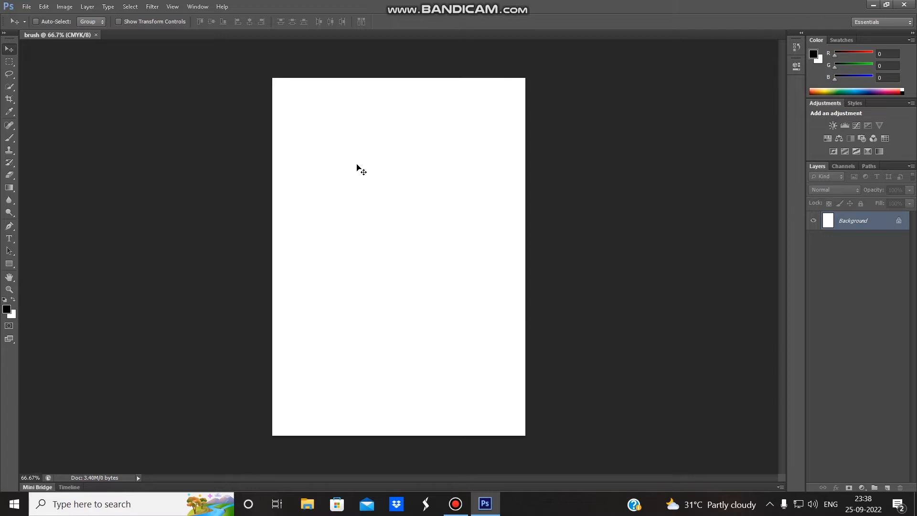
pyautogui.press('b')
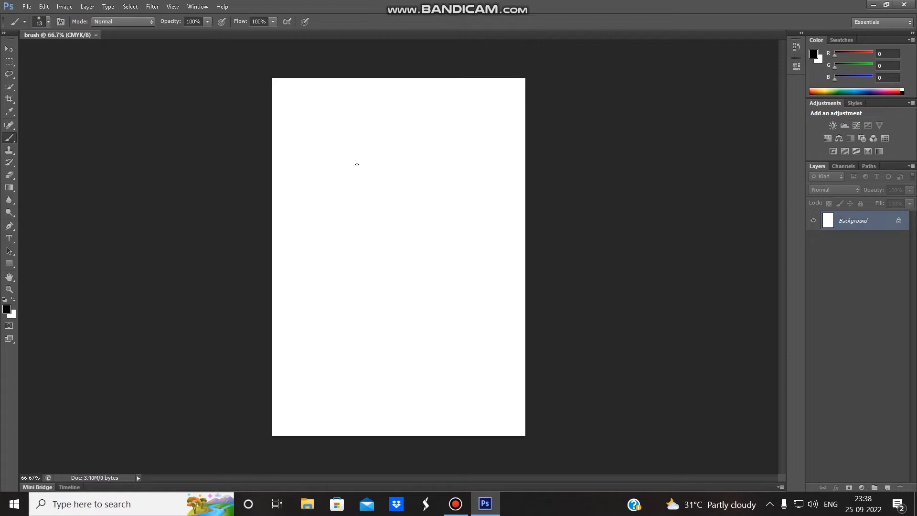
pyautogui.press('e')
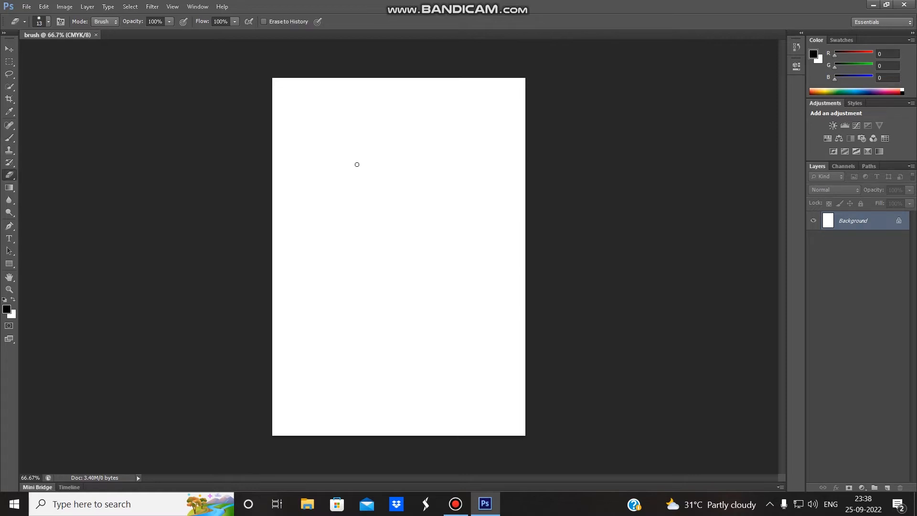
# Paint three thin black vertical strokes in the upper half of the page with the 13 px Brush
pyautogui.press('b')
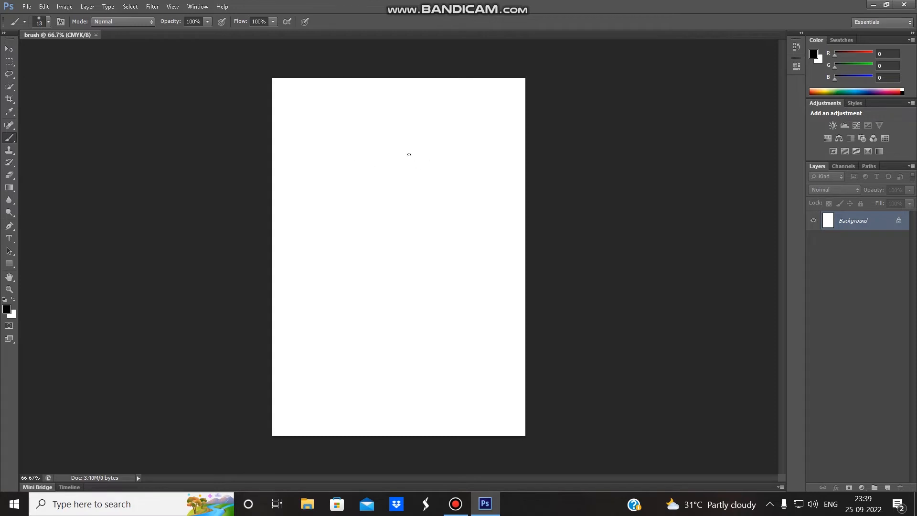
pyautogui.moveTo(393, 142); pyautogui.dragTo(382, 240)
pyautogui.moveTo(440, 165); pyautogui.dragTo(437, 286)
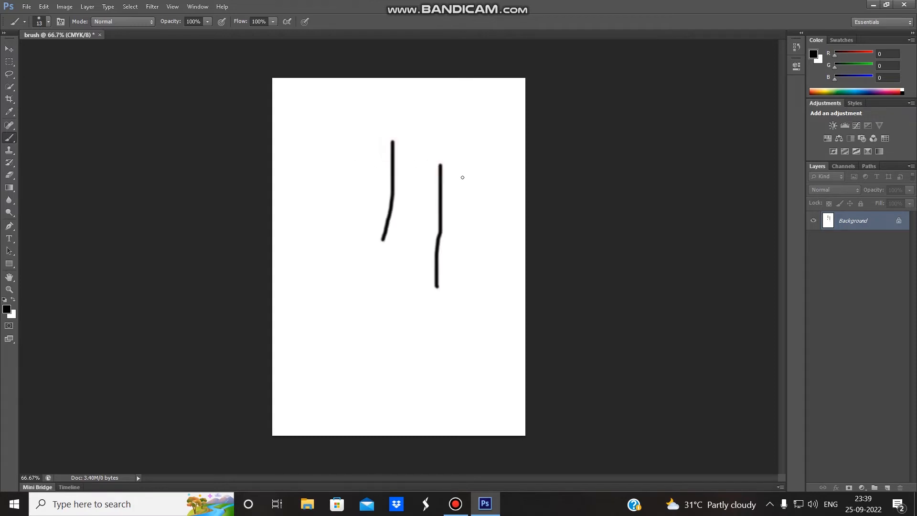
pyautogui.moveTo(468, 175); pyautogui.dragTo(486, 244)
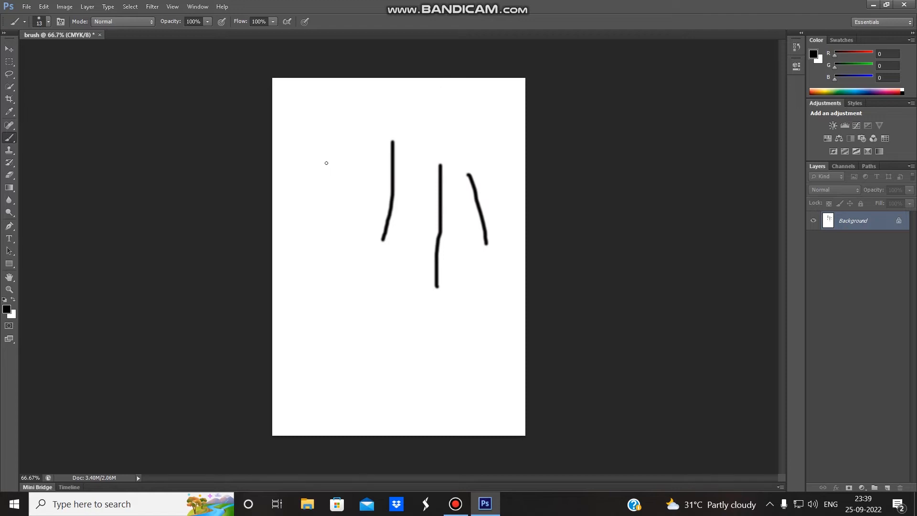
# Enlarge the brush to 99 px and paint soft black strokes at the page's upper left and below the thin lines
pyautogui.rightClick(329, 163)
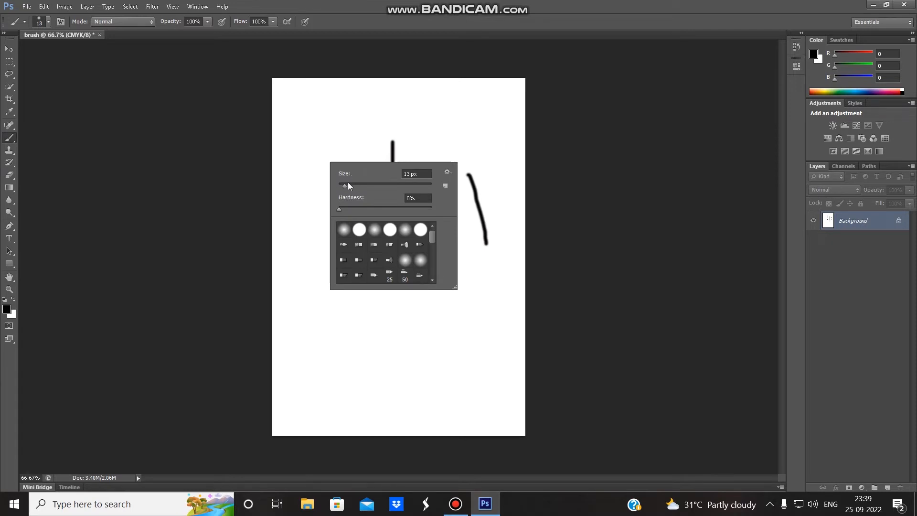
pyautogui.moveTo(345, 185); pyautogui.dragTo(385, 188)
pyautogui.moveTo(342, 114); pyautogui.dragTo(335, 252)
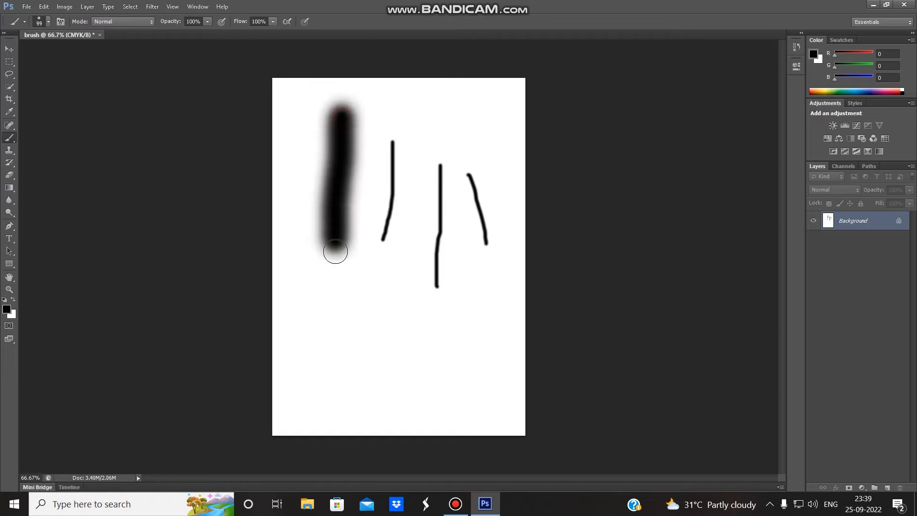
pyautogui.moveTo(385, 296); pyautogui.dragTo(396, 330)
pyautogui.rightClick(428, 124)
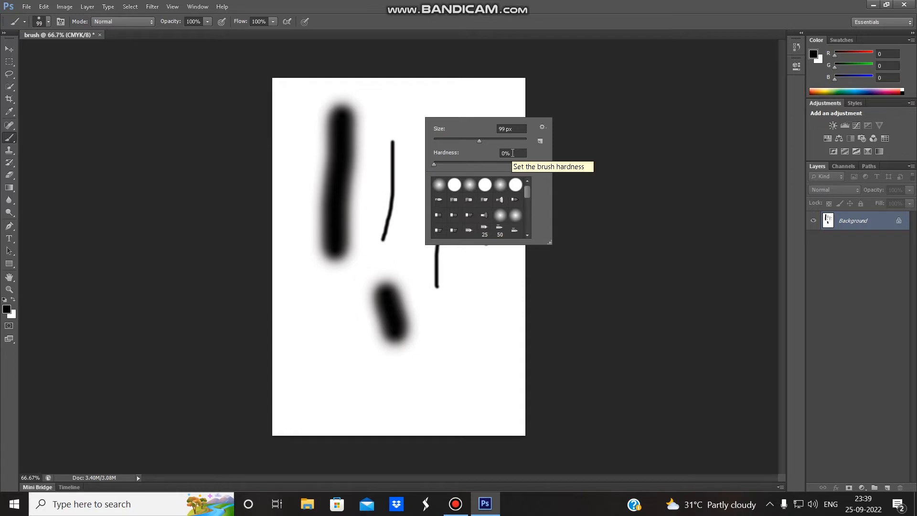
pyautogui.click(344, 189)
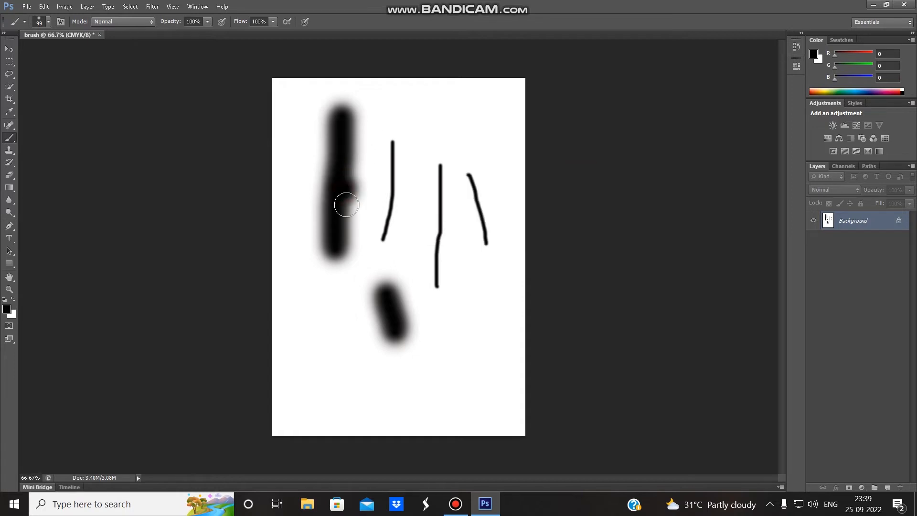
# Set the brush hardness to 100% and paint hard-edged black strokes near the page's top and lower right
pyautogui.rightClick(420, 118)
pyautogui.moveTo(431, 163); pyautogui.dragTo(528, 162)
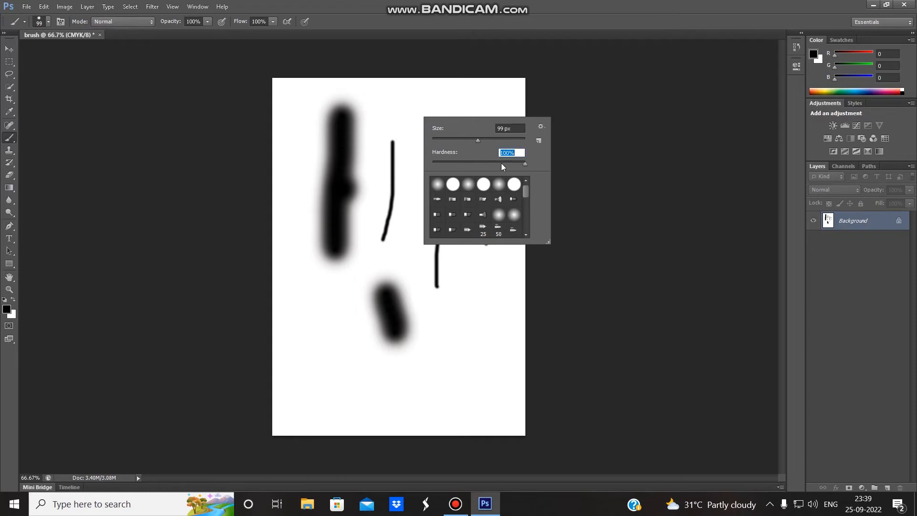
pyautogui.moveTo(396, 109)
pyautogui.mouseDown()
pyautogui.moveTo(451, 115)
pyautogui.moveTo(463, 125)
pyautogui.mouseUp()
pyautogui.moveTo(475, 294); pyautogui.dragTo(466, 346)
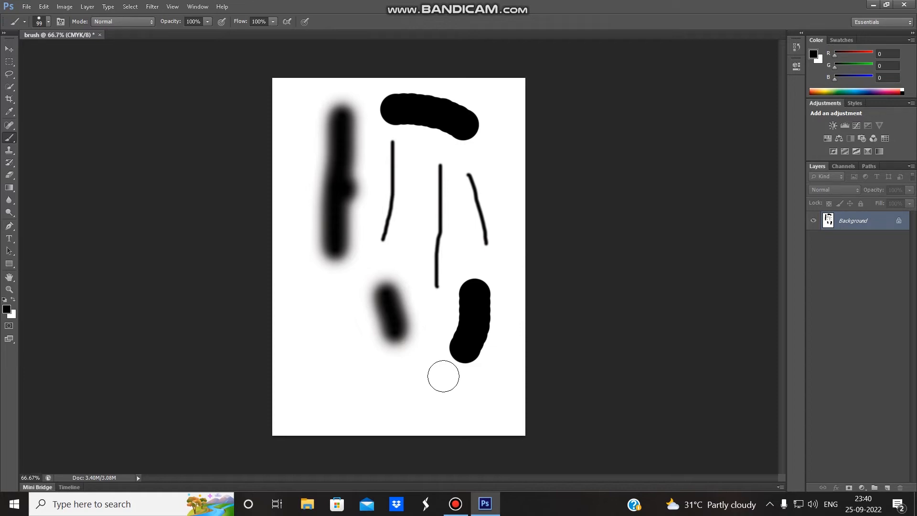
# Reduce the brush size to 50 px
pyautogui.rightClick(373, 285)
pyautogui.moveTo(422, 305); pyautogui.dragTo(412, 308)
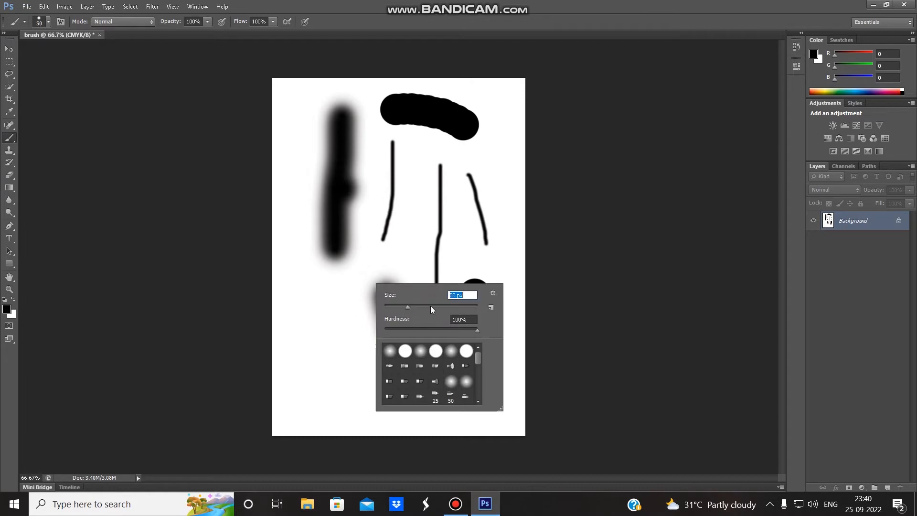
pyautogui.click(359, 379)
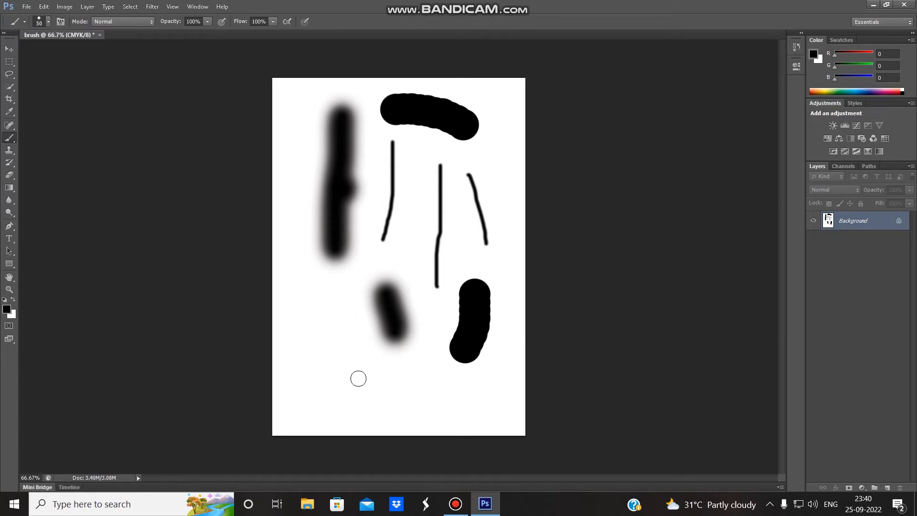
# Raise and lower the brush size incrementally several times, ending at 80 px
pyautogui.press(']')
pyautogui.press(']')
pyautogui.press(']')
pyautogui.press(']')
pyautogui.press(']')
pyautogui.press(']')
pyautogui.press(']')
pyautogui.press('[')
pyautogui.press('[')
pyautogui.press('[')
pyautogui.press(']')
pyautogui.press('[')
pyautogui.press('[')
pyautogui.press('[')
pyautogui.press('[')
pyautogui.press('[')
pyautogui.press(']')
pyautogui.press(']')
pyautogui.press(']')
# Lower the brush hardness and raise it again, and paint a hard-edged horizontal black stroke near the bottom of the page
pyautogui.hotkey('shift', '[')
pyautogui.hotkey('shift', '[')
pyautogui.hotkey('shift', ']')
pyautogui.hotkey('shift', ']')
pyautogui.rightClick(350, 371)
pyautogui.moveTo(350, 371); pyautogui.dragTo(381, 372)
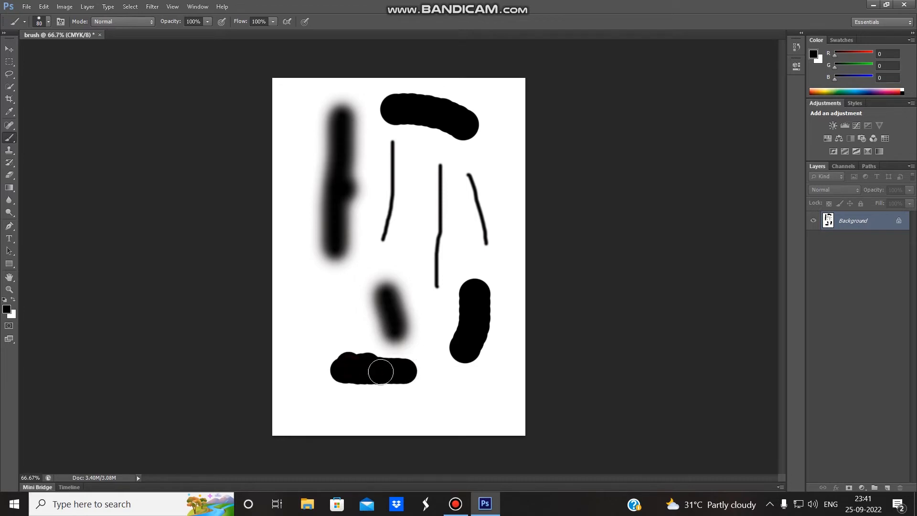
# Soften the brush to 0% hardness and paint a soft black blob above the lowest horizontal stroke
pyautogui.hotkey('shift', '[')
pyautogui.hotkey('shift', '[')
pyautogui.moveTo(348, 339)
pyautogui.mouseDown()
pyautogui.moveTo(334, 327)
pyautogui.moveTo(345, 306)
pyautogui.mouseUp()
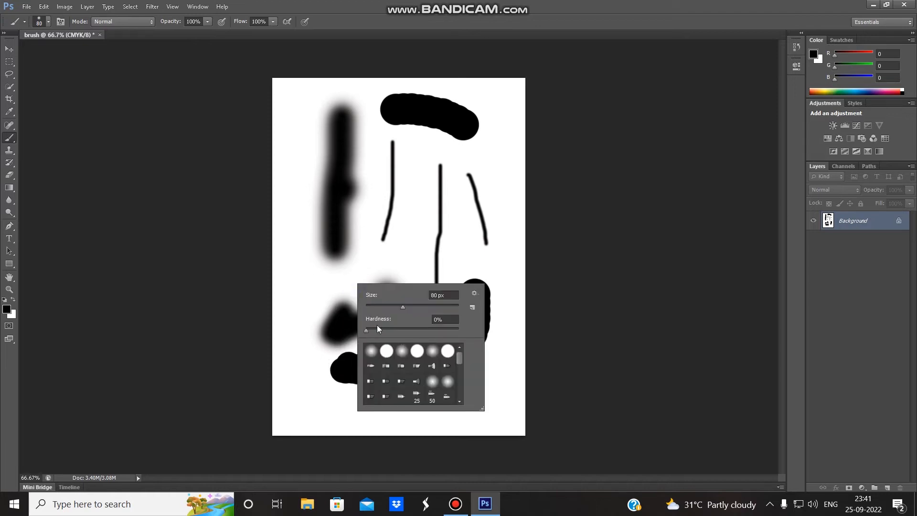
pyautogui.press('Return')
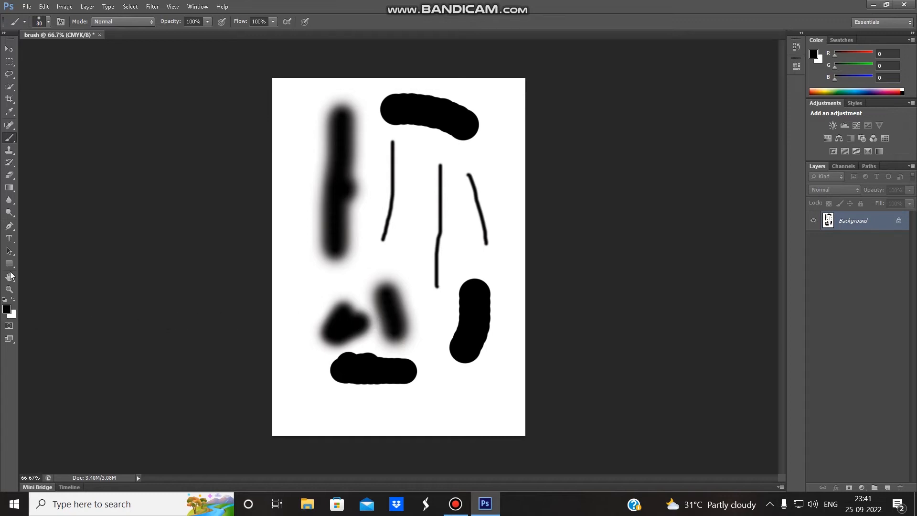
# Try red shades for the foreground color, and set it to a bright green with RGB 33, 232, 70
pyautogui.click(8, 310)
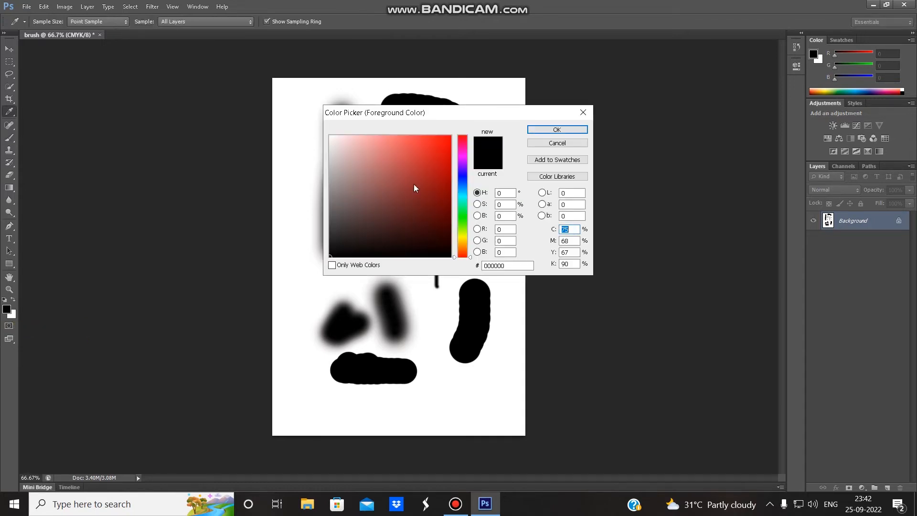
pyautogui.click(415, 179)
pyautogui.click(419, 151)
pyautogui.click(436, 143)
pyautogui.click(434, 145)
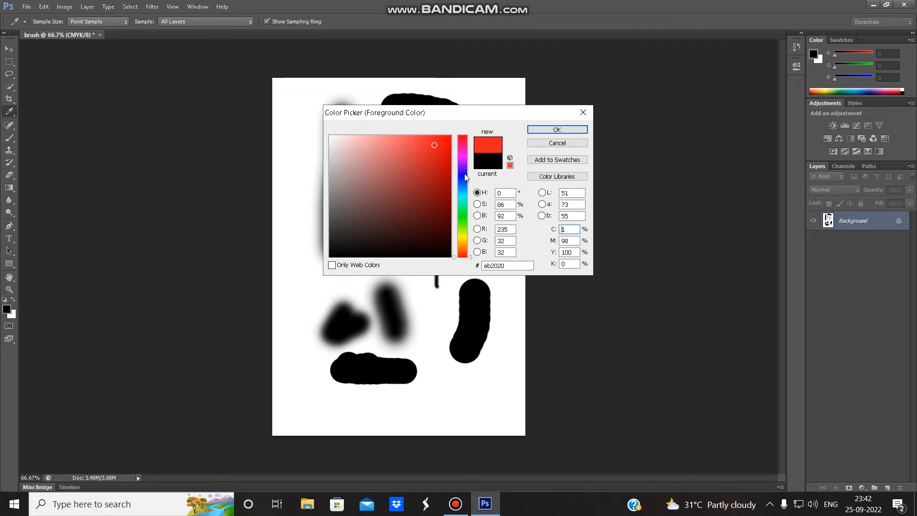
pyautogui.moveTo(466, 177); pyautogui.dragTo(466, 213)
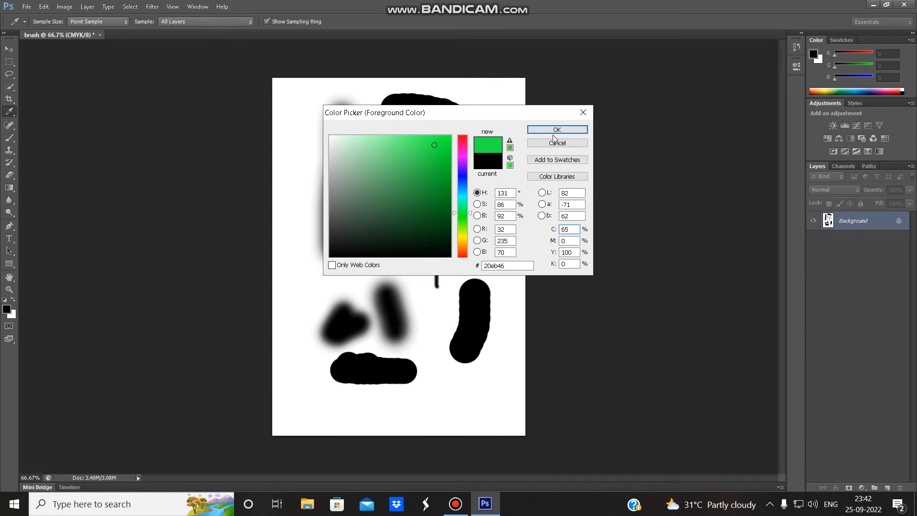
pyautogui.click(434, 146)
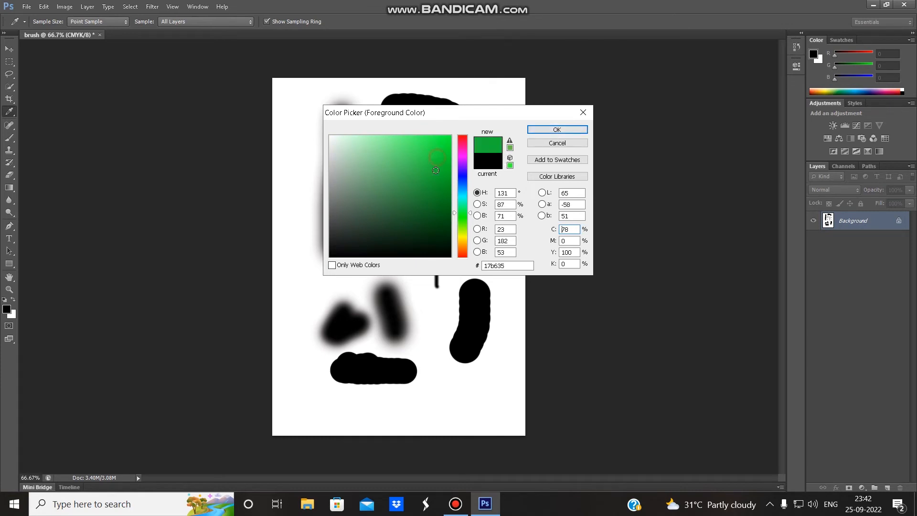
pyautogui.click(549, 130)
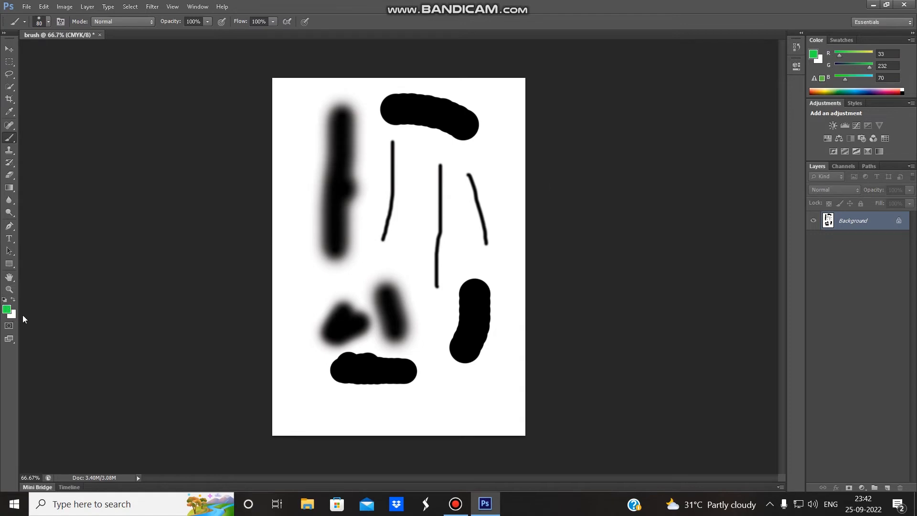
# Paint several soft green strokes beside the tall soft black stroke and between the thin lines
pyautogui.moveTo(313, 293); pyautogui.dragTo(310, 178)
pyautogui.moveTo(377, 246); pyautogui.dragTo(351, 279)
pyautogui.moveTo(415, 217); pyautogui.dragTo(406, 257)
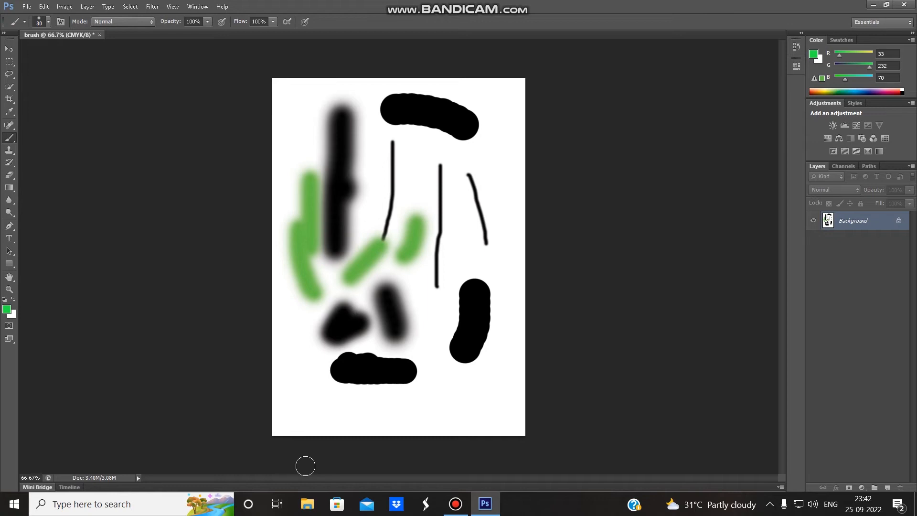
# Set the background color to red #ee0606, and paint green strokes at the upper-left and lower-left of the page
pyautogui.click(12, 316)
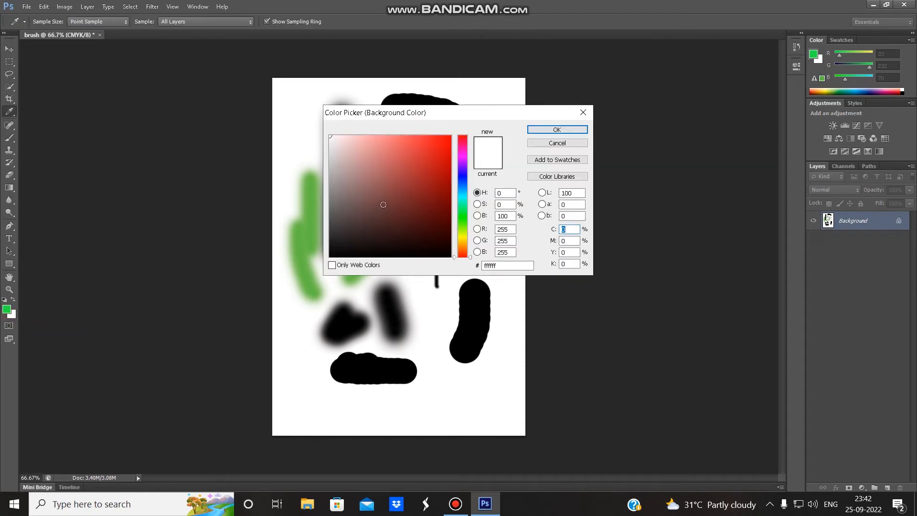
pyautogui.click(448, 144)
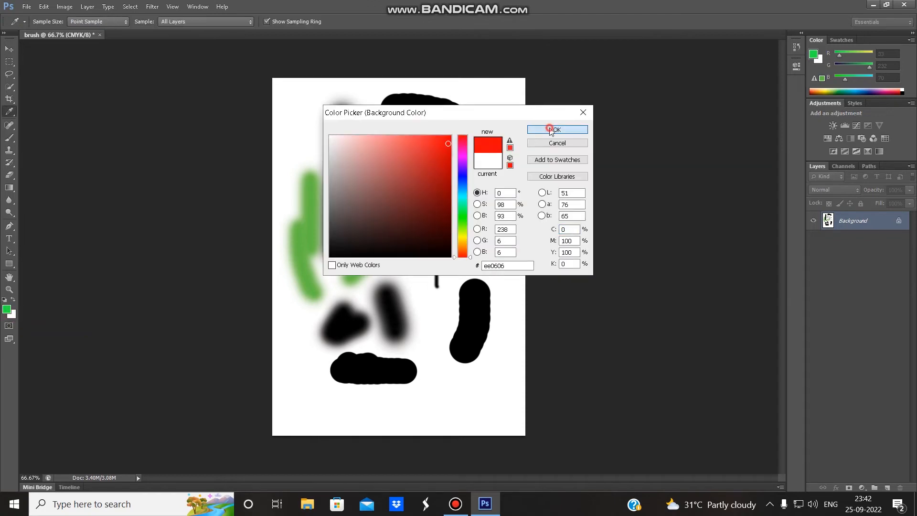
pyautogui.click(549, 129)
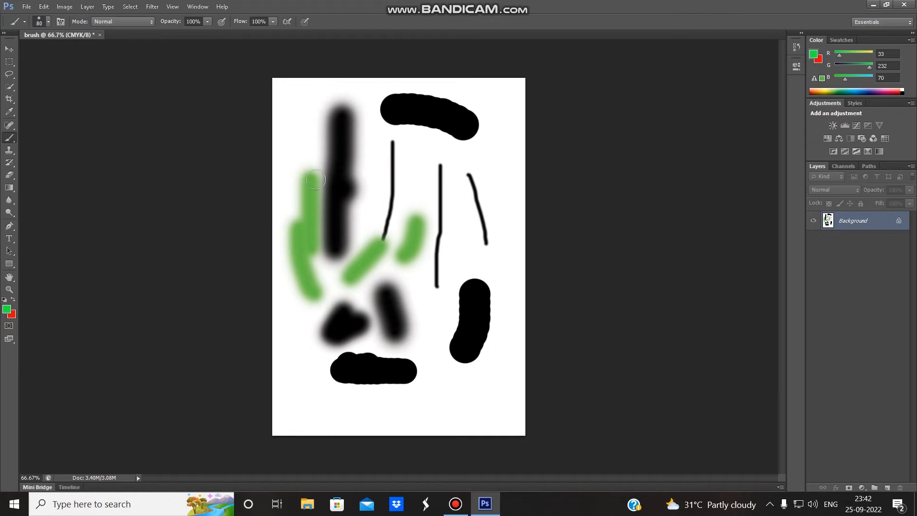
pyautogui.moveTo(309, 106); pyautogui.dragTo(302, 139)
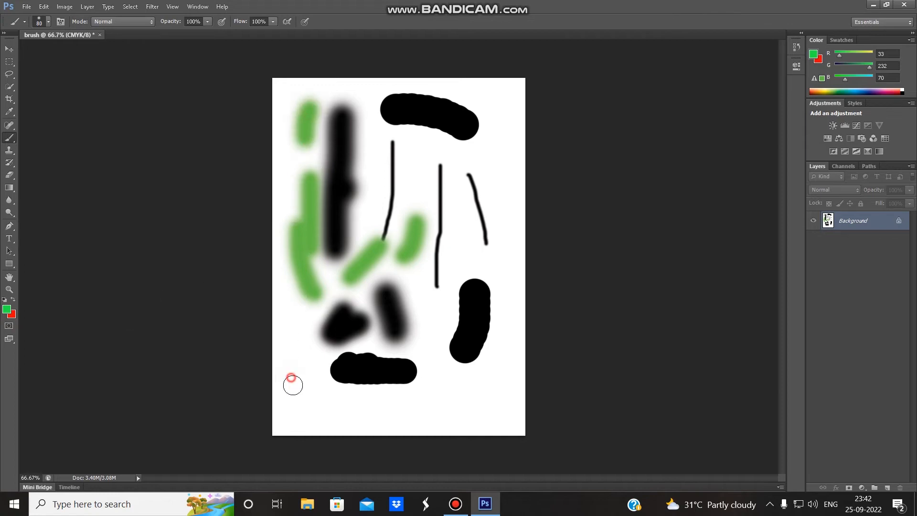
pyautogui.moveTo(289, 378); pyautogui.dragTo(313, 406)
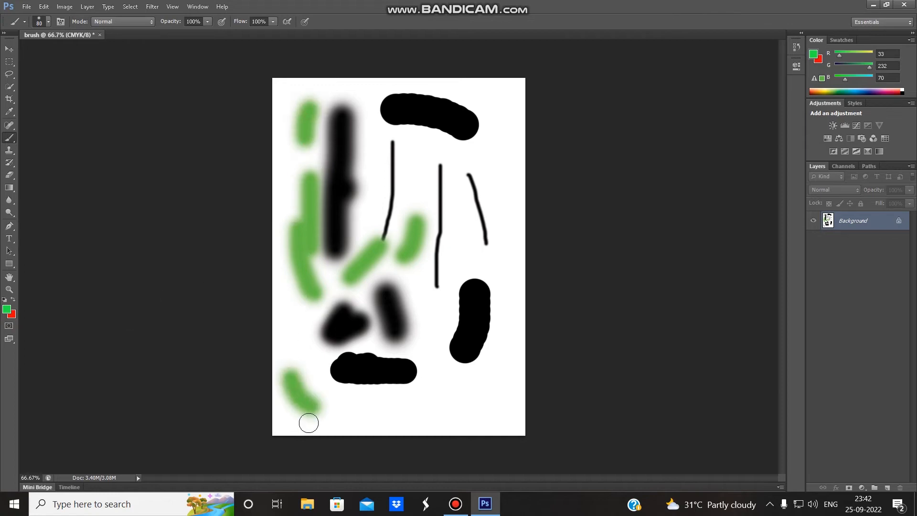
# Swap the foreground and background colors and paint soft red strokes near the lower-right corner of the page
pyautogui.click(14, 300)
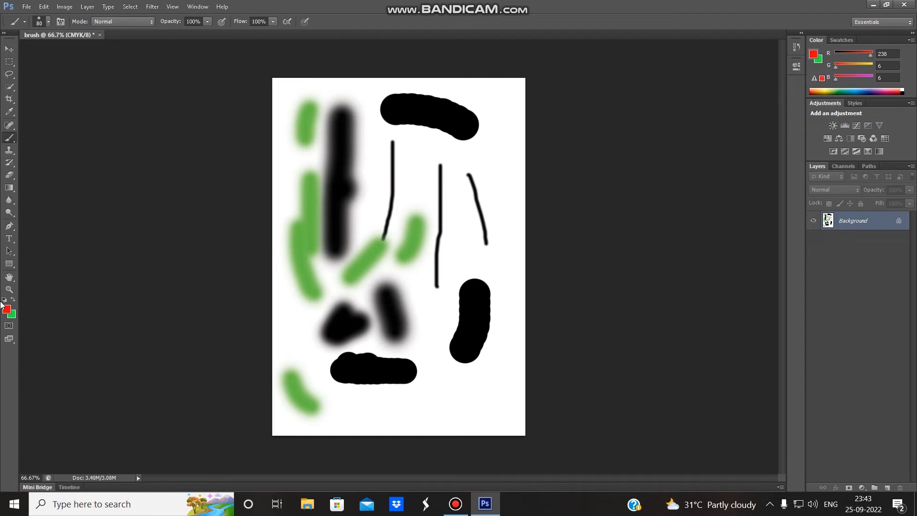
pyautogui.moveTo(449, 392); pyautogui.dragTo(410, 406)
pyautogui.moveTo(478, 401)
pyautogui.mouseDown()
pyautogui.moveTo(482, 372)
pyautogui.moveTo(500, 390)
pyautogui.mouseUp()
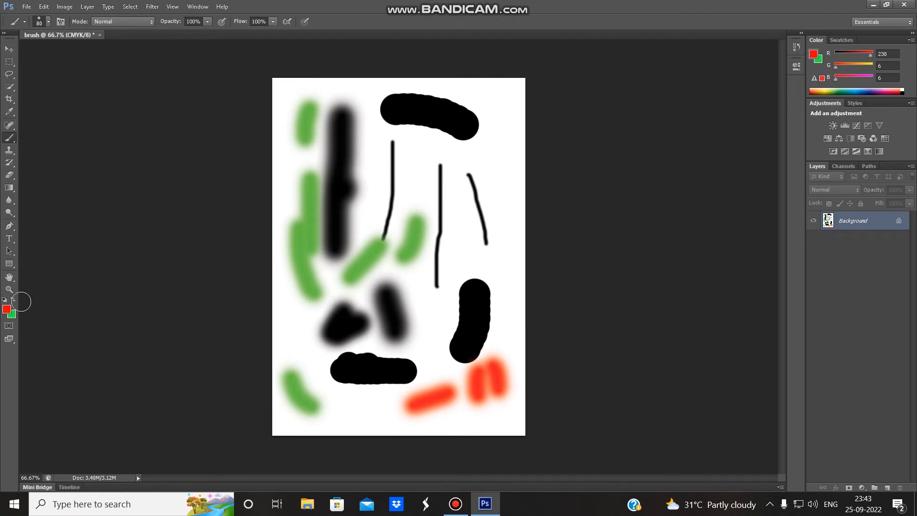
# Alternate between the green and red colors, painting soft strokes of each among the black shapes in the upper half of the page
pyautogui.press('x')
pyautogui.press('x')
pyautogui.press('x')
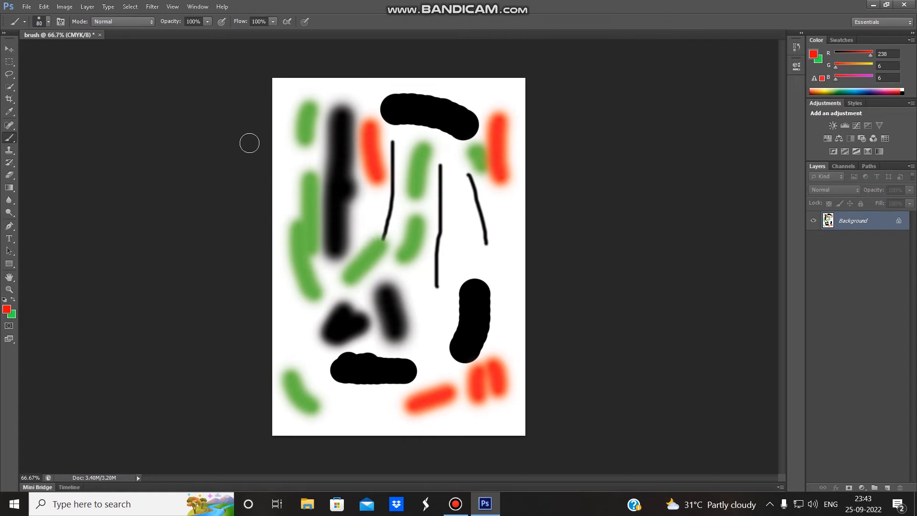
# Try to reposition the painted strokes on the locked Background layer with the Move tool
pyautogui.click(9, 49)
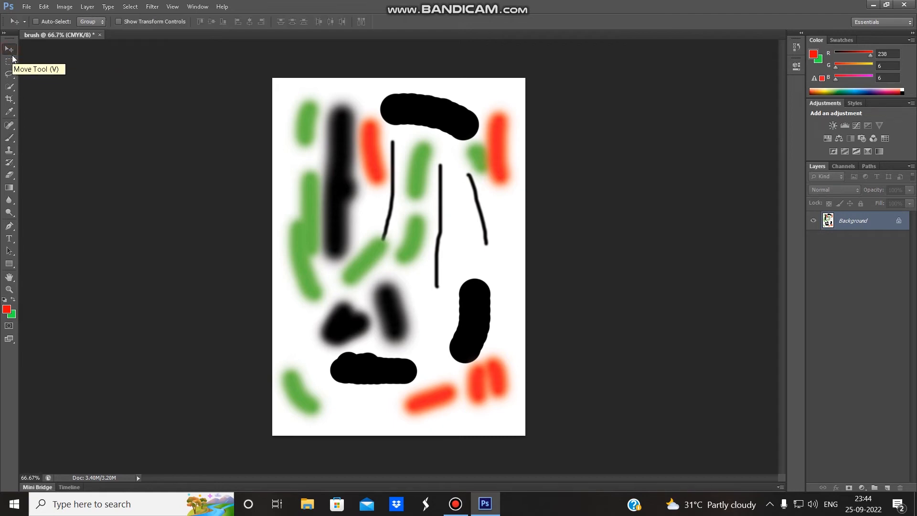
pyautogui.moveTo(344, 194); pyautogui.dragTo(357, 165)
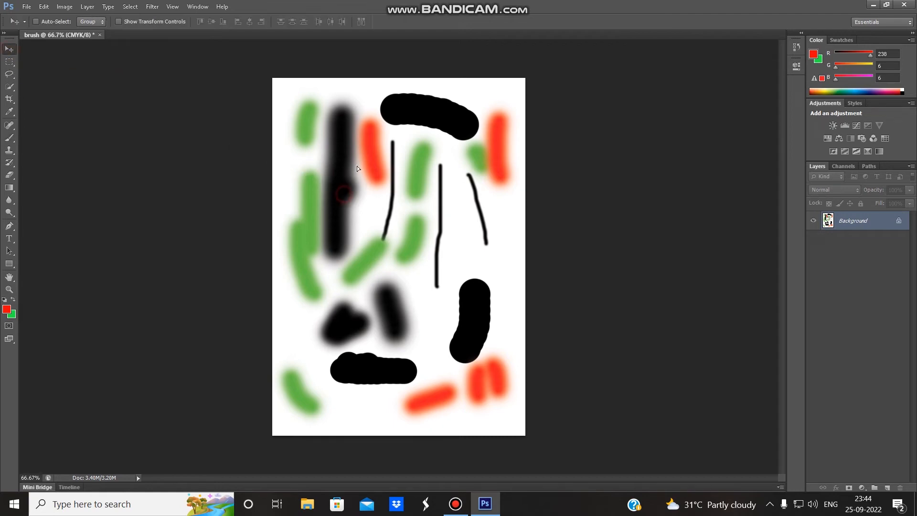
pyautogui.click(424, 131)
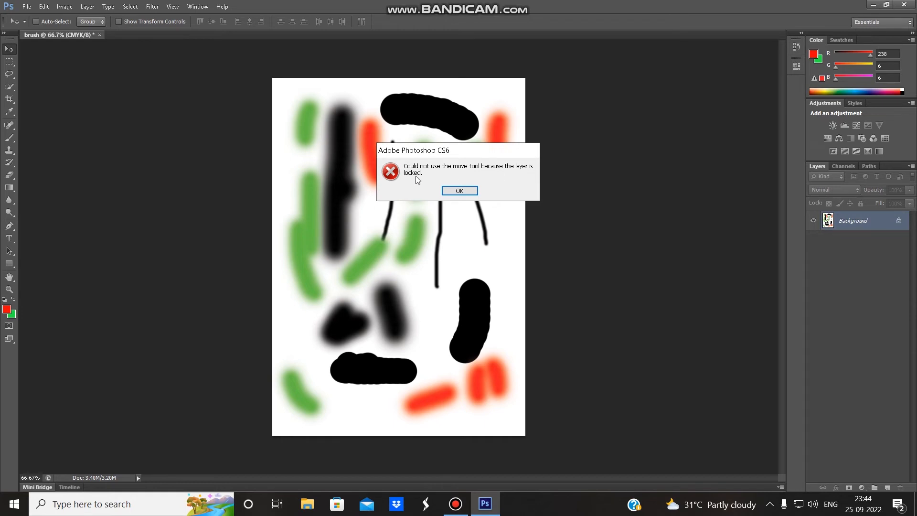
pyautogui.click(459, 190)
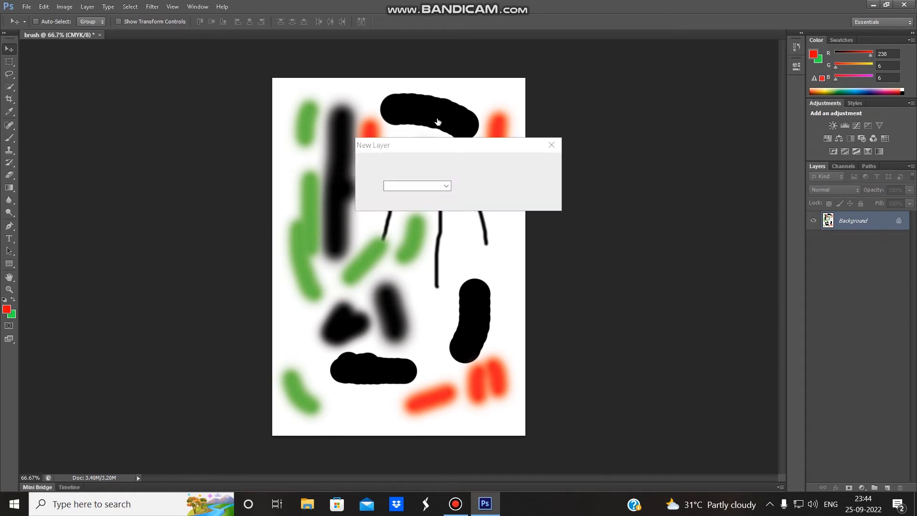
# Convert the locked Background to a regular layer with the default name, and move it slightly down and to the right
pyautogui.click(540, 163)
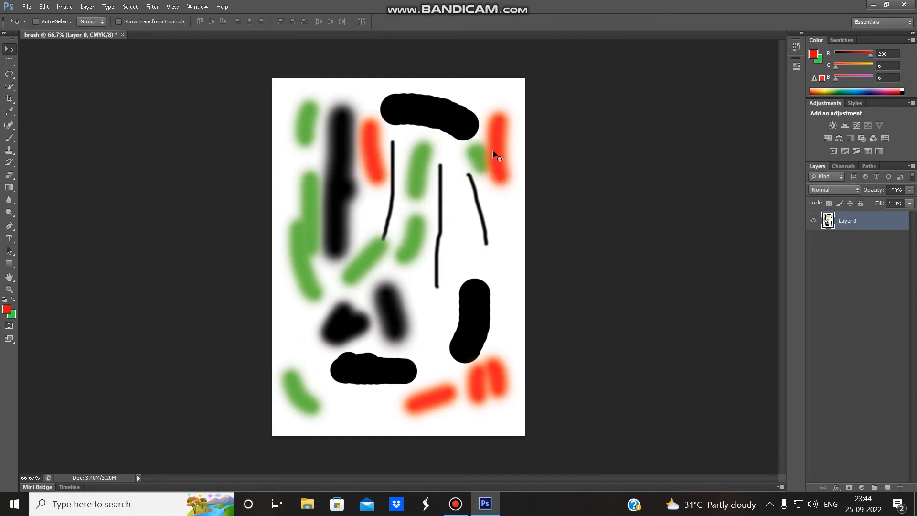
pyautogui.moveTo(463, 127); pyautogui.dragTo(435, 171)
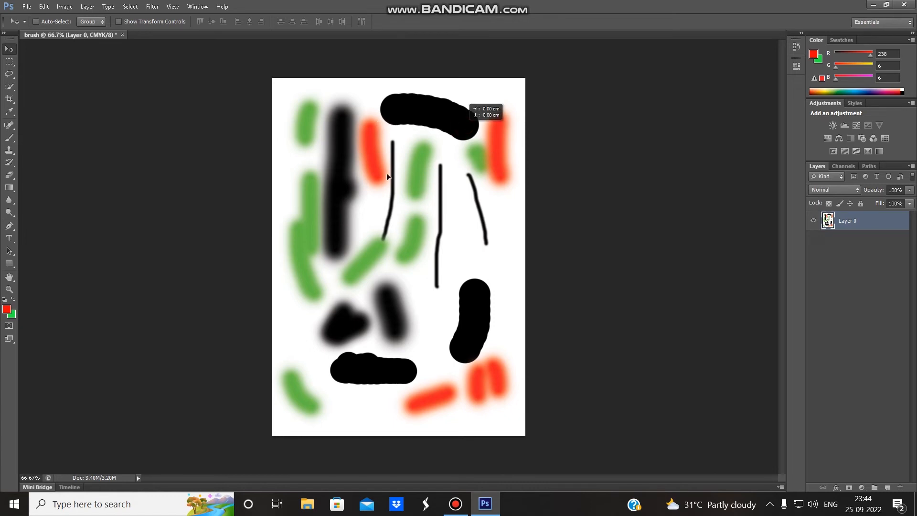
pyautogui.moveTo(433, 191); pyautogui.dragTo(471, 160)
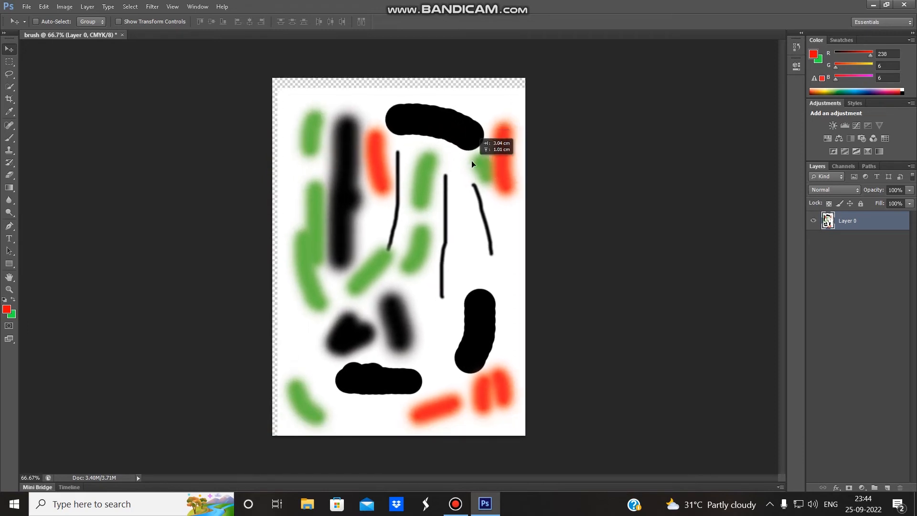
pyautogui.moveTo(371, 173); pyautogui.dragTo(386, 188)
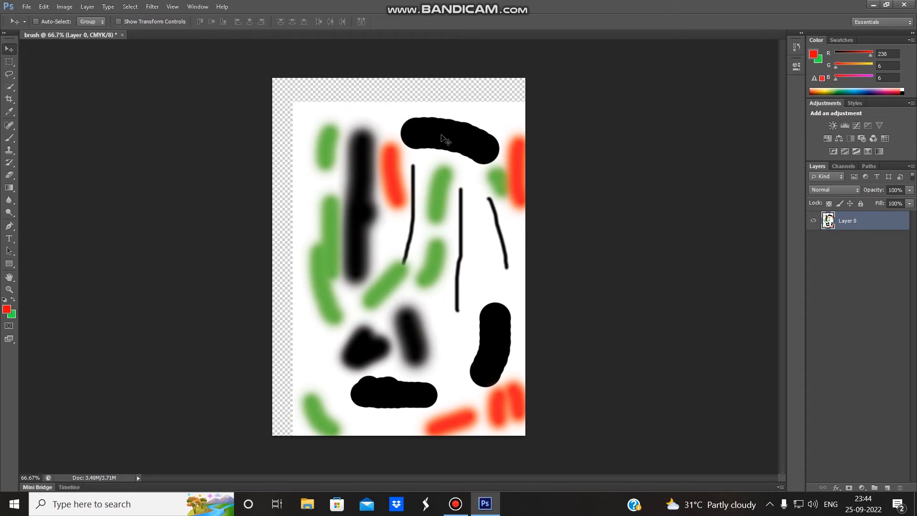
pyautogui.moveTo(447, 143); pyautogui.dragTo(437, 130)
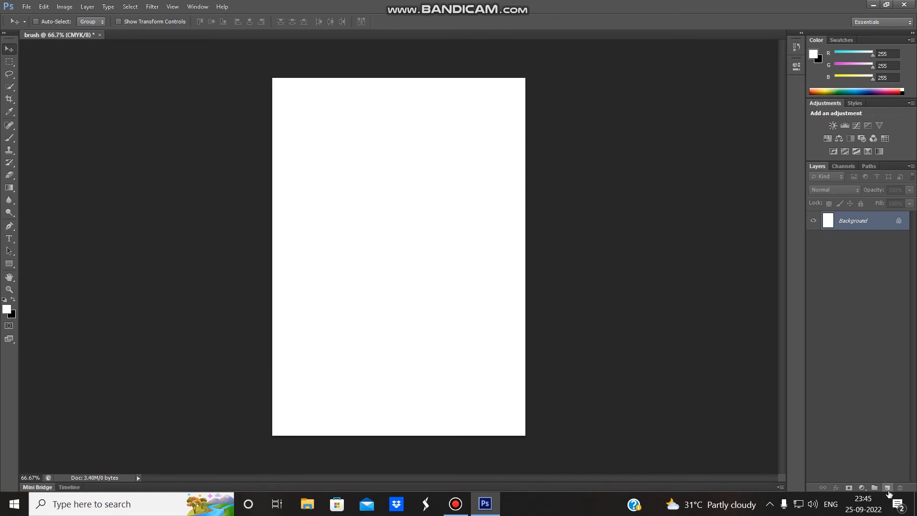
# Create two new layers, painting a soft red (RGB 214, 35, 35) diagonal stroke on the first and a curved red stroke below it on the second
pyautogui.click(888, 488)
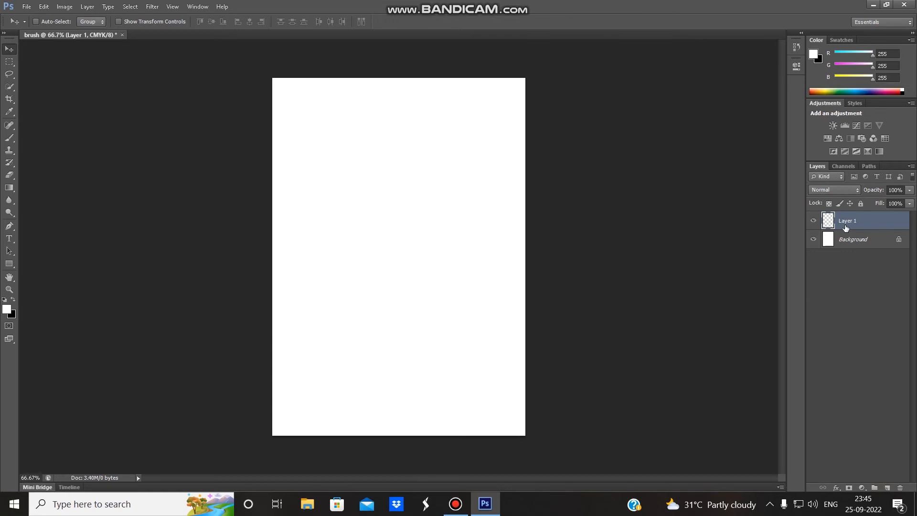
pyautogui.press('b')
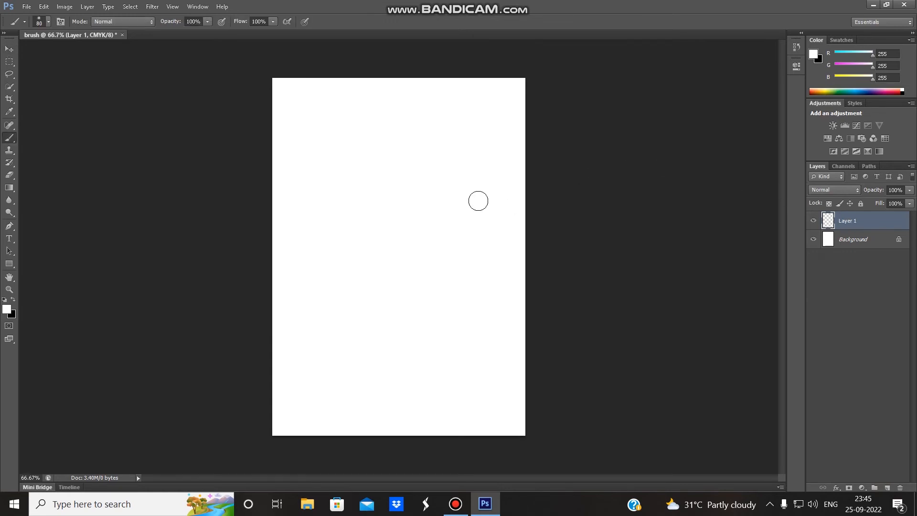
pyautogui.click(7, 308)
pyautogui.click(430, 154)
pyautogui.click(557, 130)
pyautogui.moveTo(462, 123); pyautogui.dragTo(383, 224)
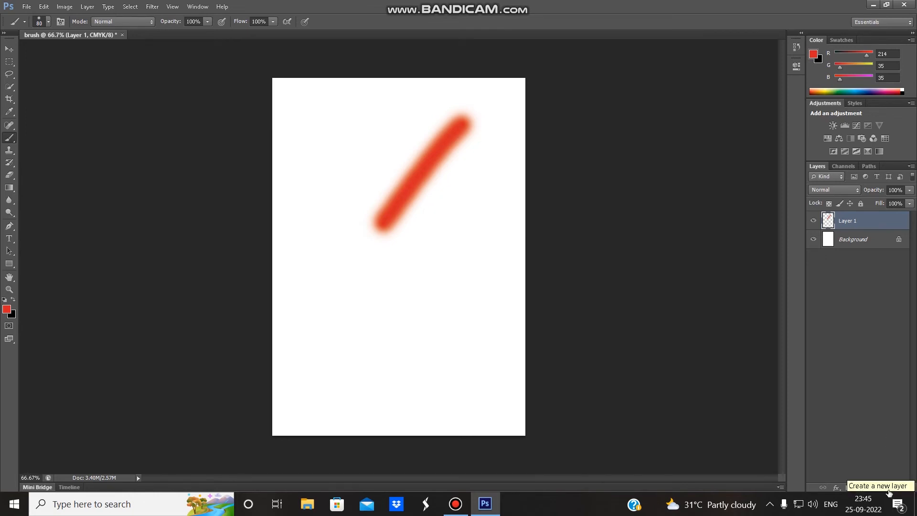
pyautogui.click(888, 488)
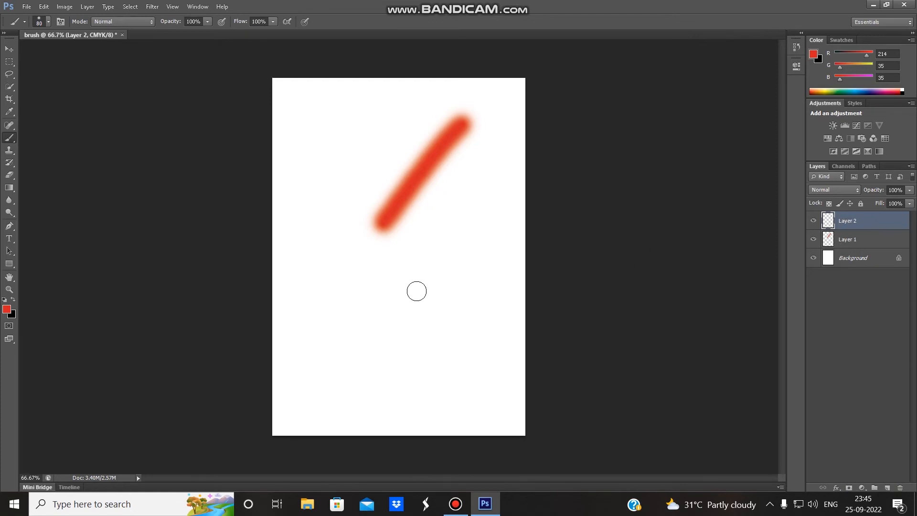
pyautogui.moveTo(466, 277)
pyautogui.mouseDown()
pyautogui.moveTo(452, 308)
pyautogui.moveTo(399, 334)
pyautogui.moveTo(351, 329)
pyautogui.mouseUp()
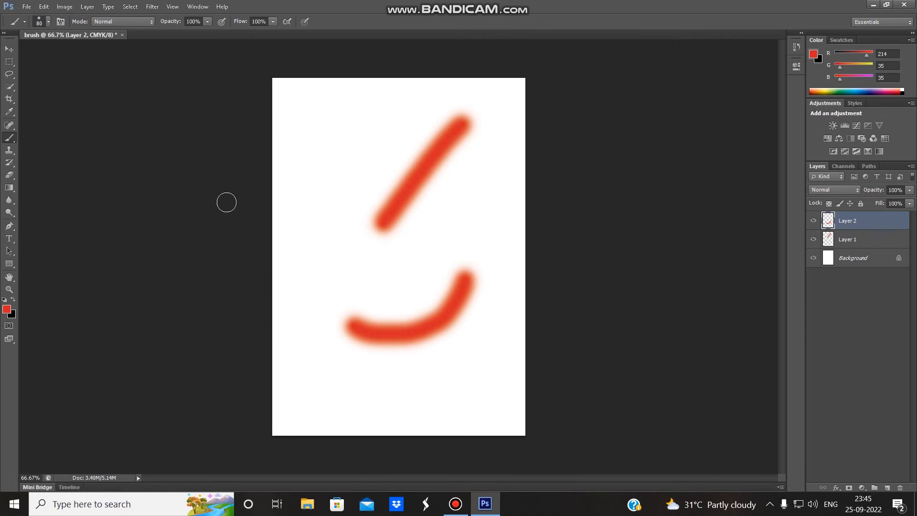
# Move the curved stroke on Layer 2 and the diagonal stroke on Layer 1 slightly down and left, selecting each layer before moving it
pyautogui.click(12, 54)
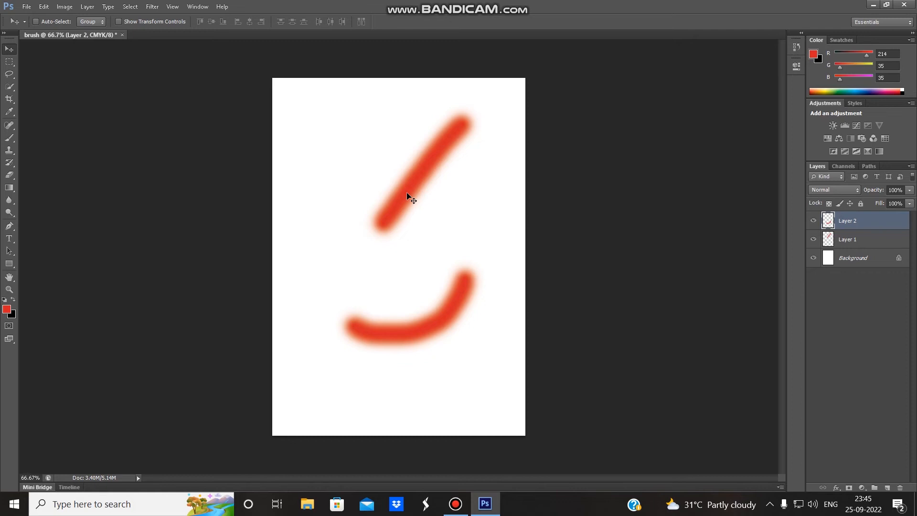
pyautogui.moveTo(443, 264); pyautogui.dragTo(439, 270)
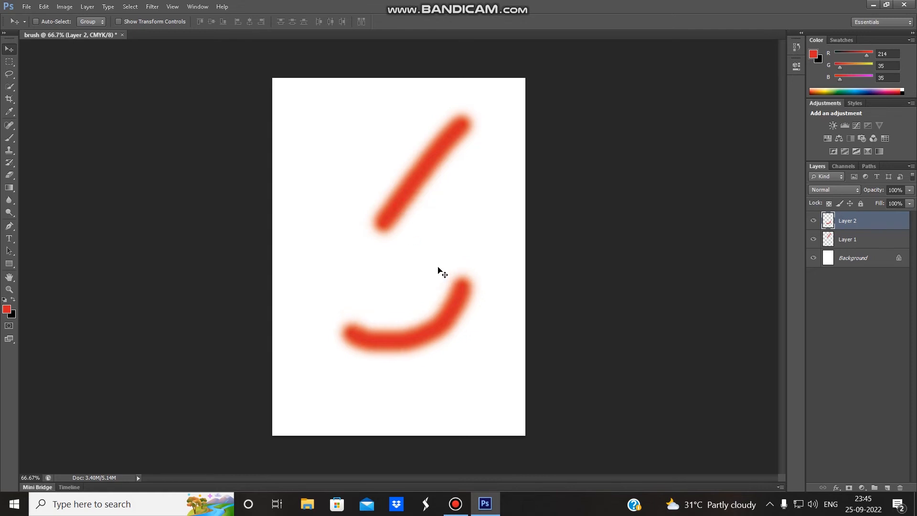
pyautogui.moveTo(401, 168); pyautogui.dragTo(389, 167)
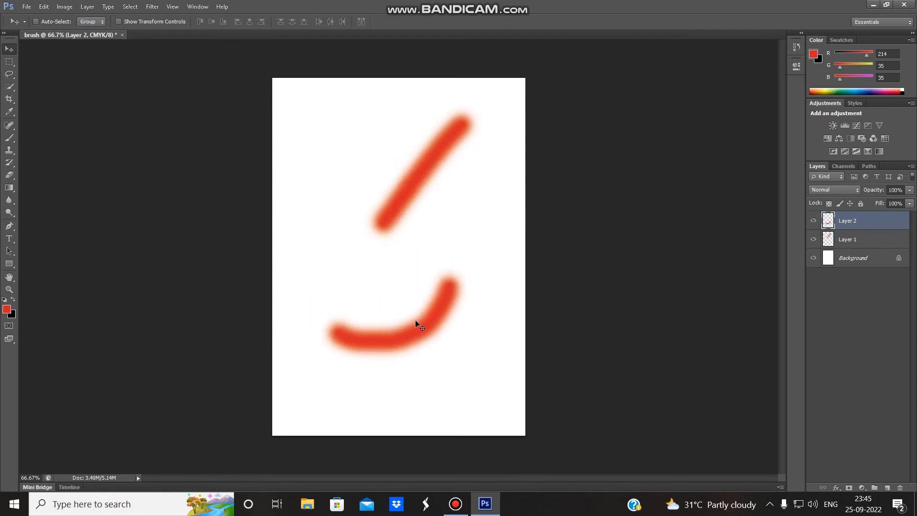
pyautogui.click(860, 240)
pyautogui.moveTo(427, 159)
pyautogui.mouseDown()
pyautogui.moveTo(418, 132)
pyautogui.moveTo(389, 168)
pyautogui.moveTo(420, 173)
pyautogui.mouseUp()
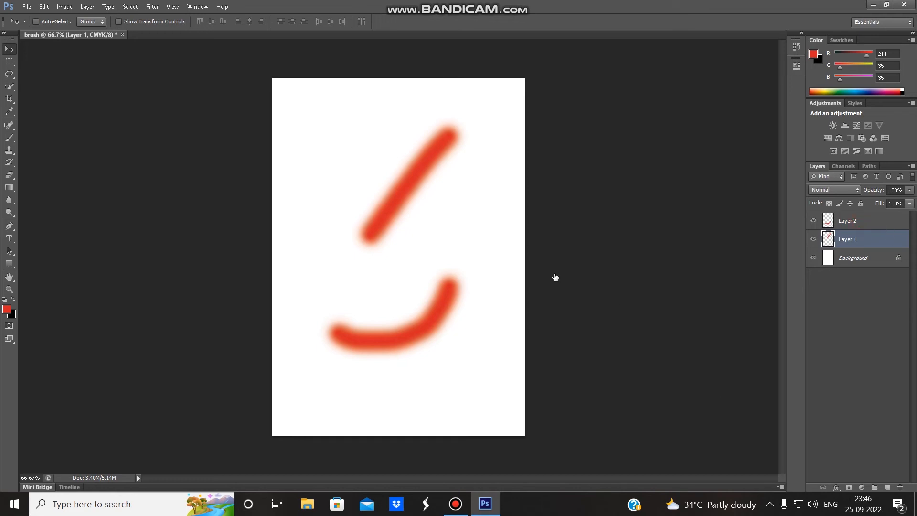
pyautogui.click(855, 221)
pyautogui.moveTo(342, 341)
pyautogui.mouseDown()
pyautogui.moveTo(393, 278)
pyautogui.moveTo(360, 339)
pyautogui.moveTo(337, 340)
pyautogui.mouseUp()
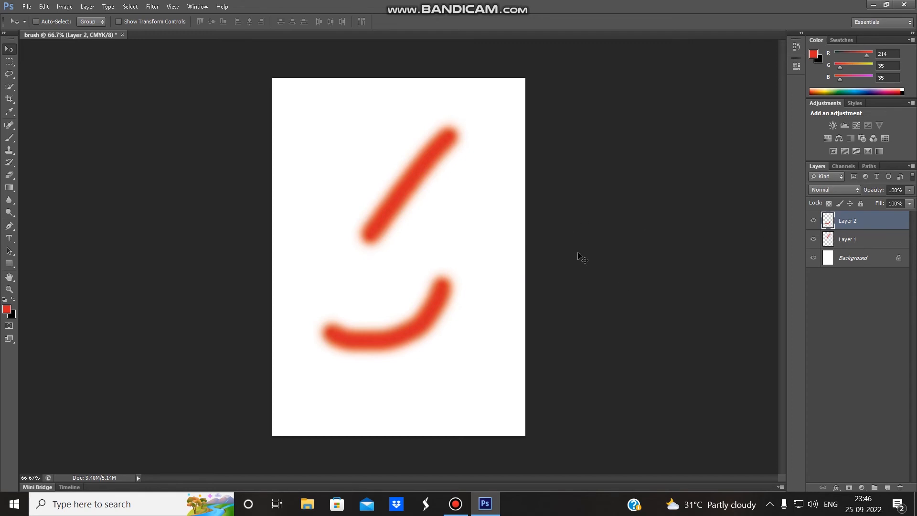
pyautogui.click(879, 240)
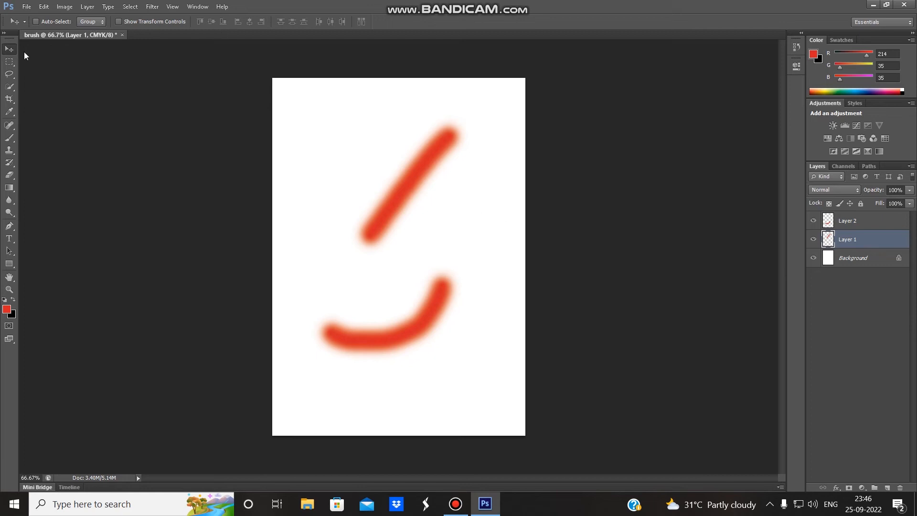
# Enable Auto-Select for the Move tool and set it to Layer
pyautogui.click(9, 86)
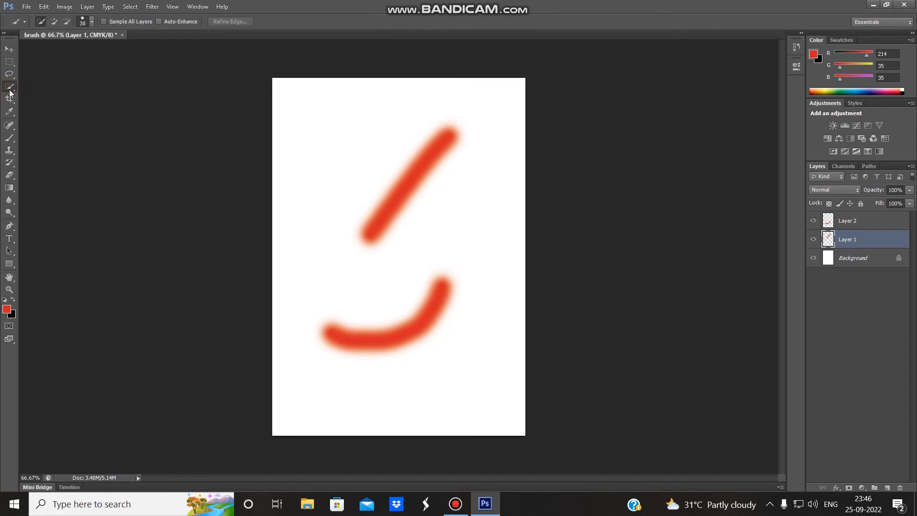
pyautogui.click(8, 127)
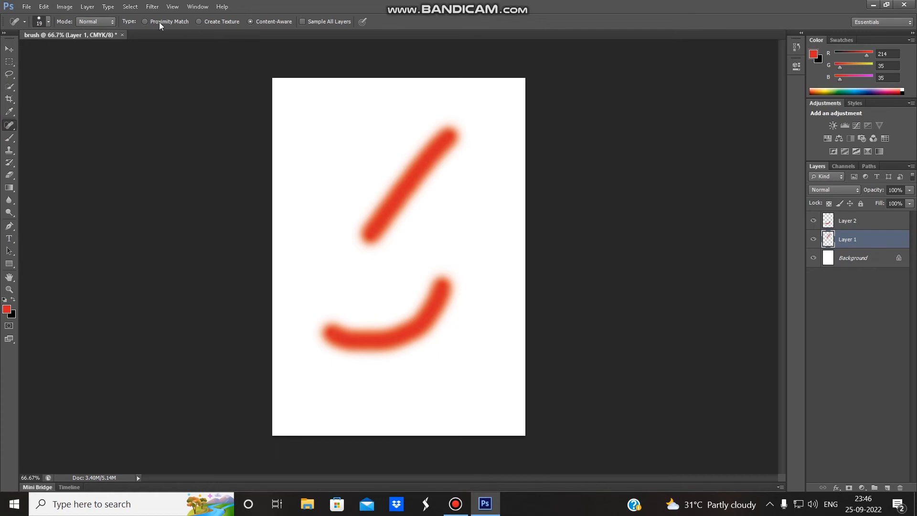
pyautogui.click(9, 49)
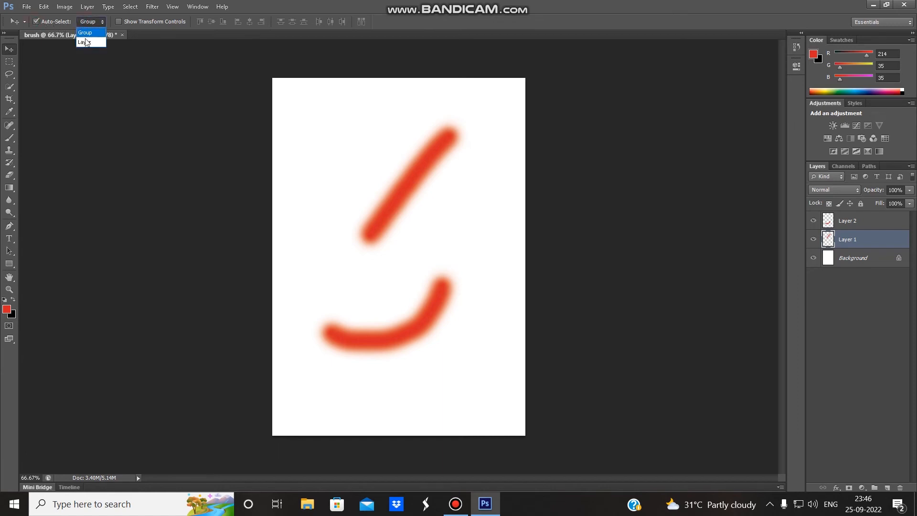
pyautogui.click(86, 42)
# Select Layer 1 and Layer 2 alternately by picking their red strokes directly on the canvas
pyautogui.click(415, 171)
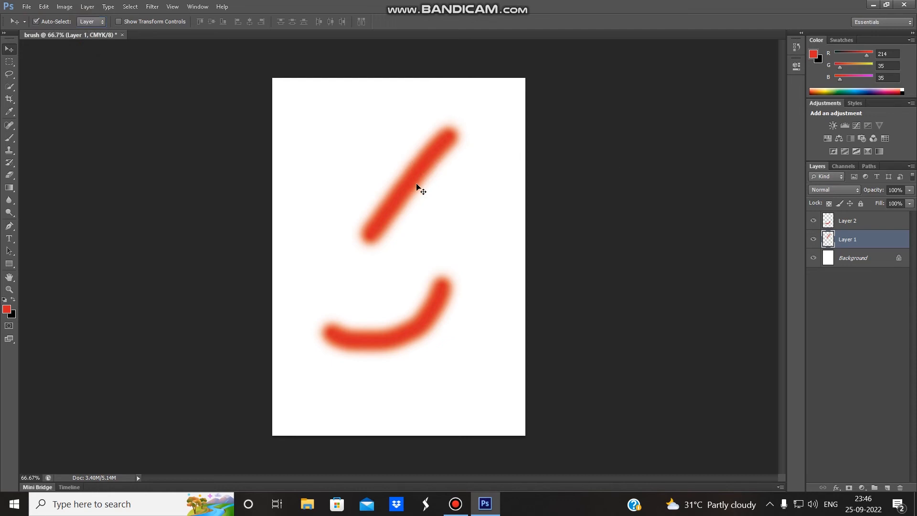
pyautogui.click(434, 300)
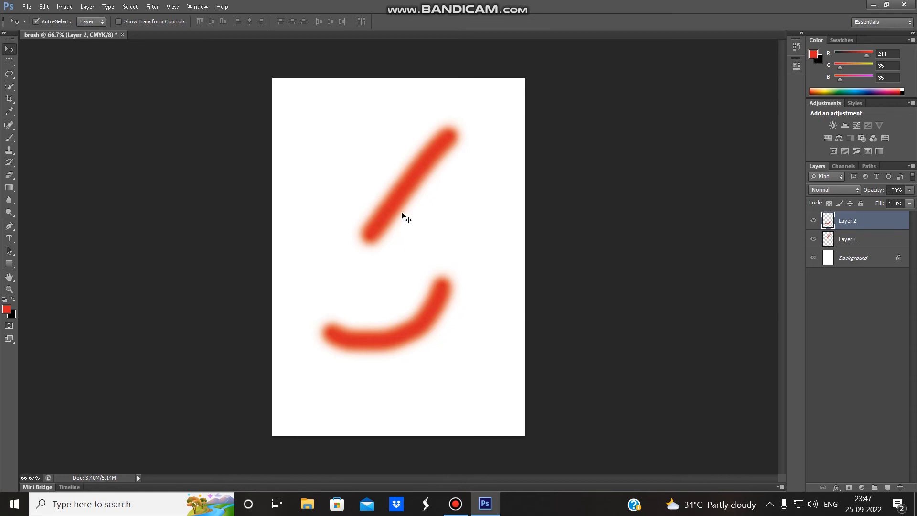
pyautogui.click(407, 181)
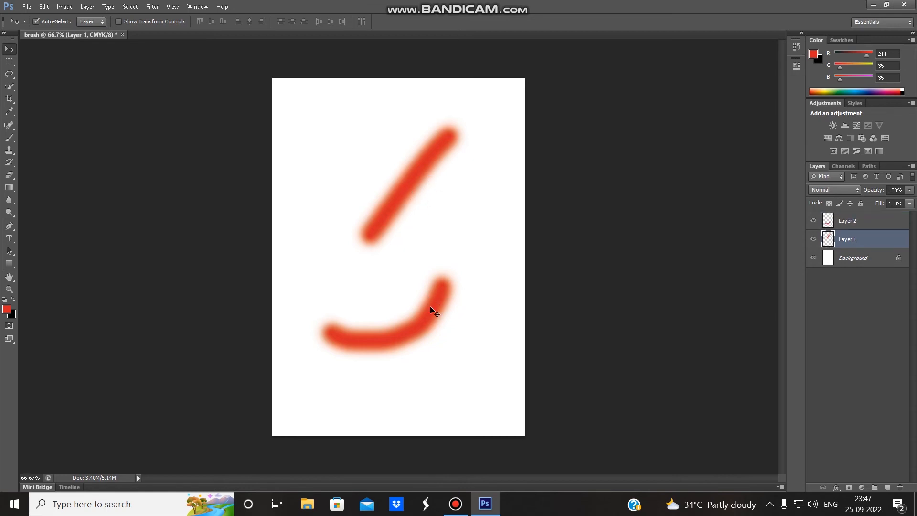
pyautogui.click(430, 319)
pyautogui.click(418, 169)
# Reposition the two strokes directly on the canvas, placing the diagonal one at the upper middle and the curved one at the lower right
pyautogui.moveTo(417, 173); pyautogui.dragTo(350, 149)
pyautogui.moveTo(436, 322); pyautogui.dragTo(472, 255)
pyautogui.moveTo(340, 174); pyautogui.dragTo(344, 245)
pyautogui.moveTo(436, 268); pyautogui.dragTo(436, 349)
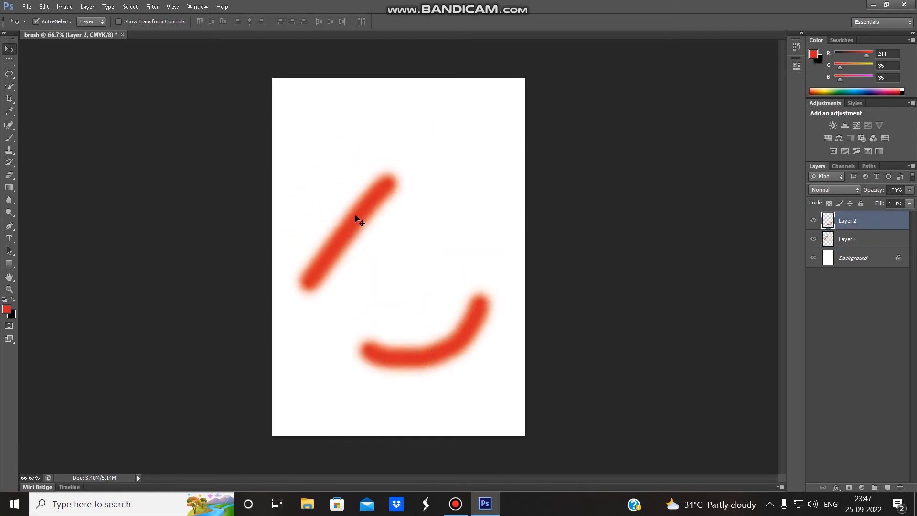
pyautogui.moveTo(354, 217); pyautogui.dragTo(389, 171)
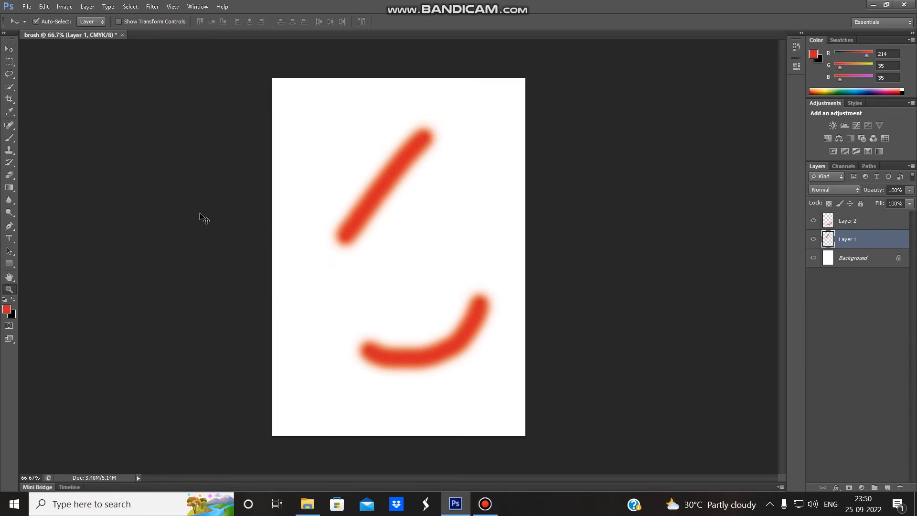
# Zoom in to 500% on the diagonal red stroke with the Zoom tool
pyautogui.click(9, 289)
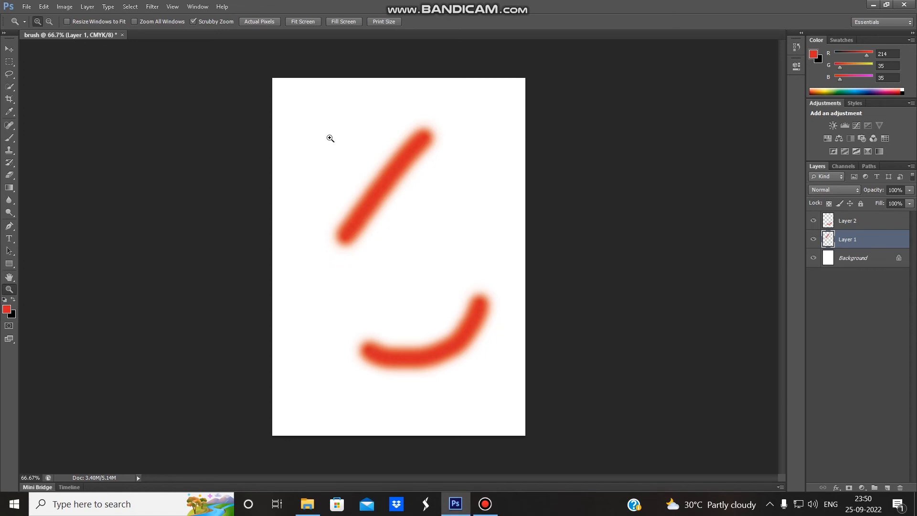
pyautogui.click(328, 137)
pyautogui.click(411, 216)
pyautogui.click(412, 217)
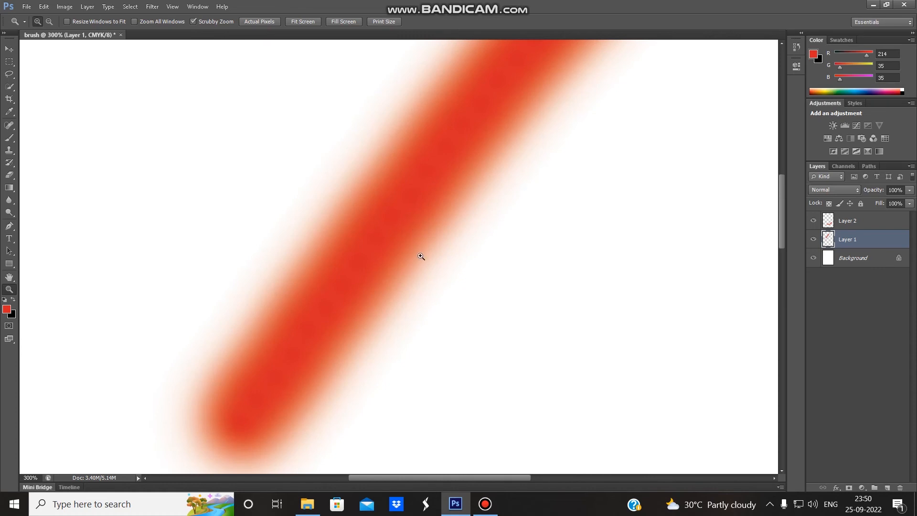
pyautogui.click(415, 217)
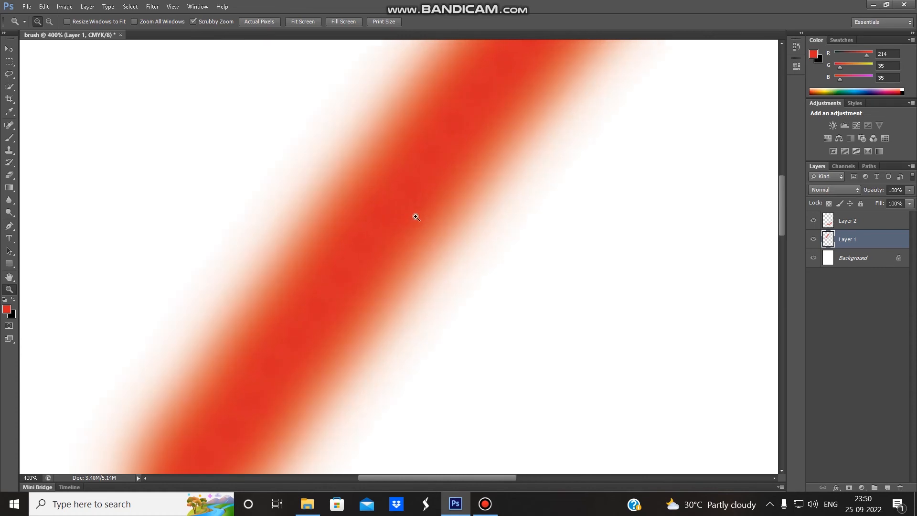
pyautogui.click(418, 217)
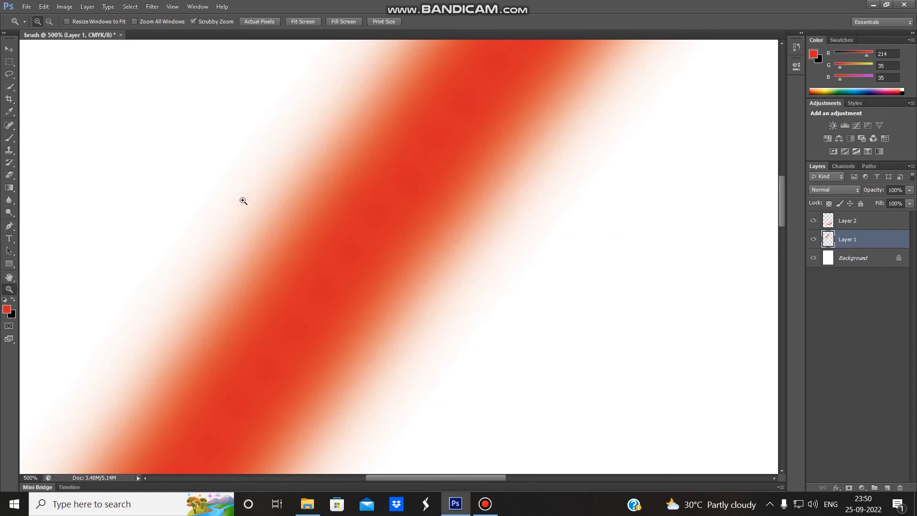
# Zoom out in successive stages from the diagonal red stroke to 100% with the Zoom tool
pyautogui.rightClick(385, 162)
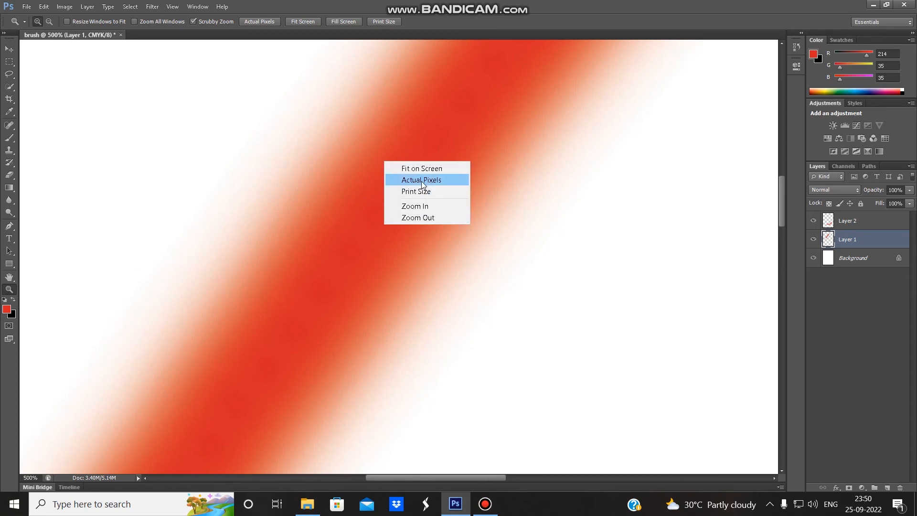
pyautogui.click(418, 217)
pyautogui.rightClick(419, 208)
pyautogui.click(452, 264)
pyautogui.rightClick(411, 211)
pyautogui.click(441, 265)
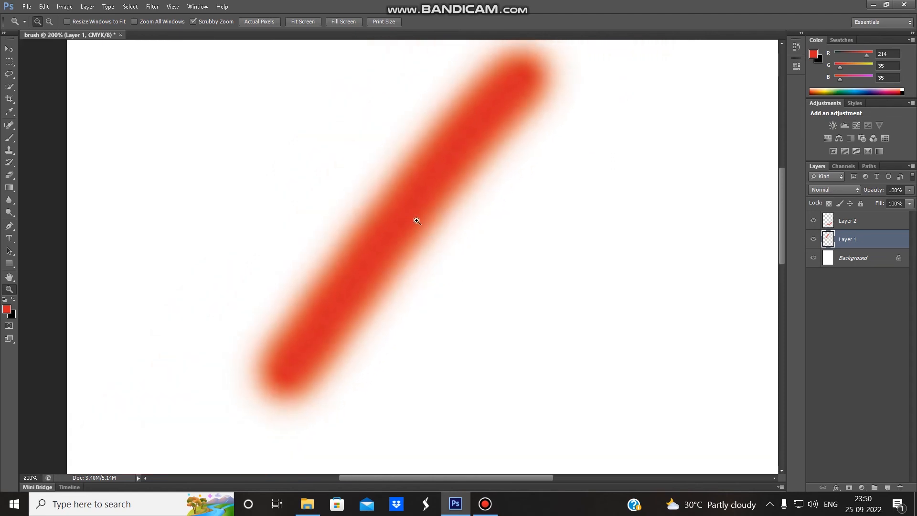
pyautogui.rightClick(404, 206)
pyautogui.click(428, 262)
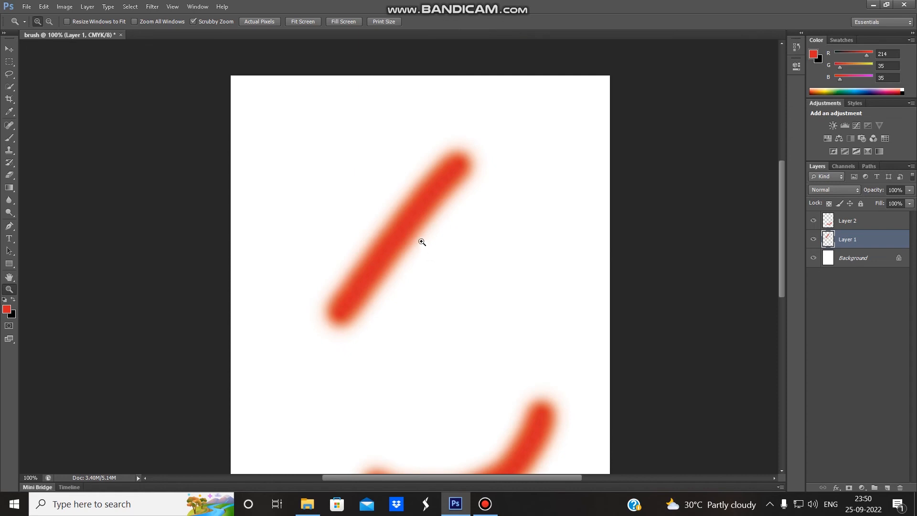
# Zoom in on the diagonal stroke to 300% and back out to the whole page at 66.67%
pyautogui.click(388, 194)
pyautogui.click(388, 194)
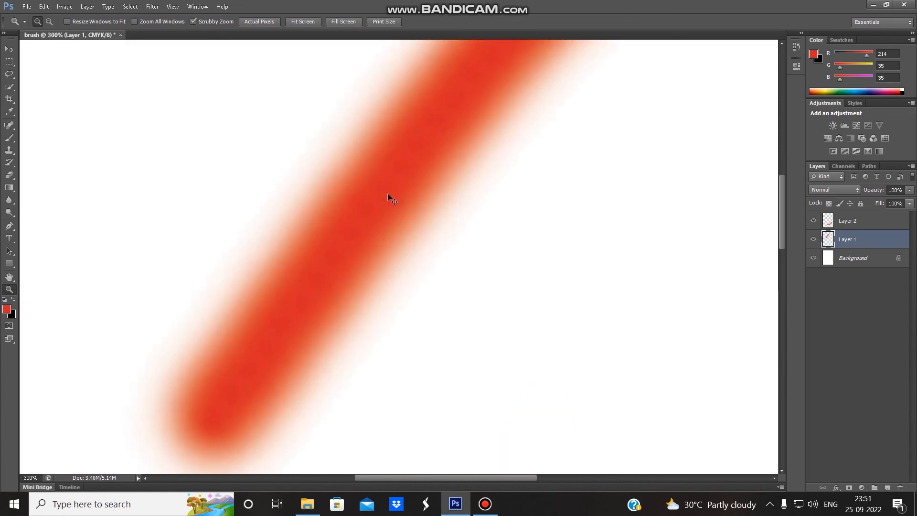
pyautogui.click(388, 194)
pyautogui.hotkey('ctrl', '-')
pyautogui.hotkey('ctrl', '-')
pyautogui.hotkey('ctrl', '-')
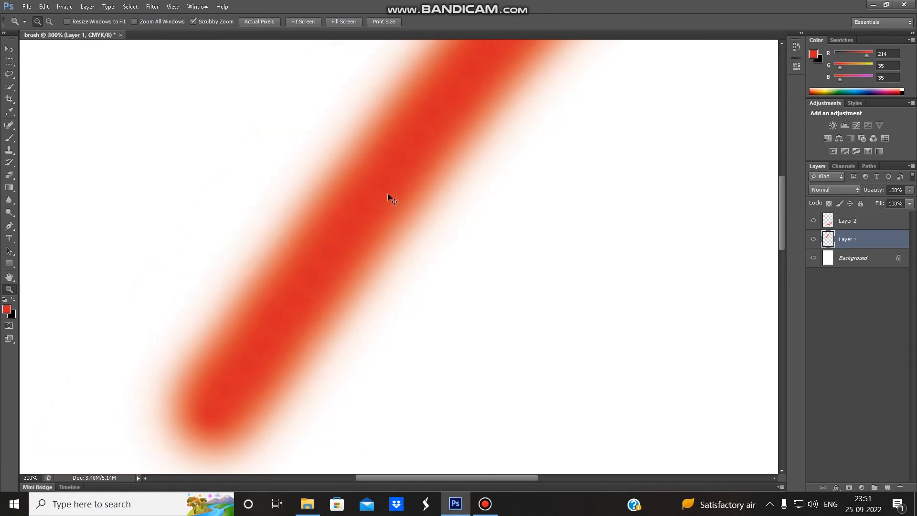
pyautogui.hotkey('ctrl', '-')
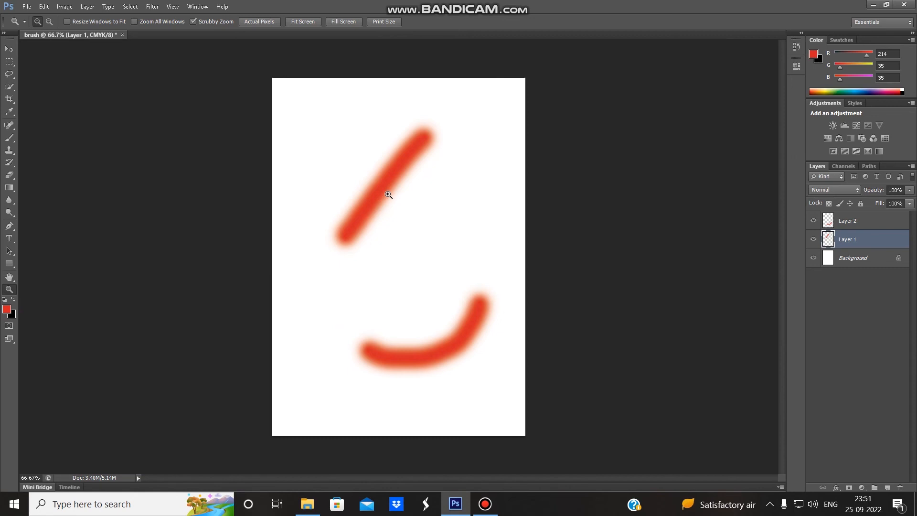
# Zoom freely in and out around the lower end of the diagonal stroke, finishing at about 489%
pyautogui.press('alt')
pyautogui.press('alt')
pyautogui.moveTo(365, 236); pyautogui.dragTo(374, 248)
pyautogui.scroll(12, 374, 248)
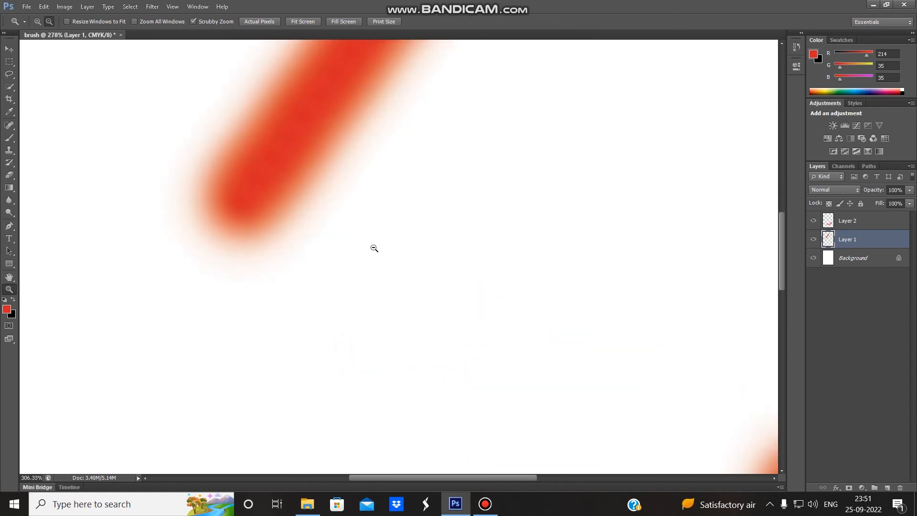
pyautogui.scroll(-14, 375, 249)
pyautogui.scroll(10, 374, 248)
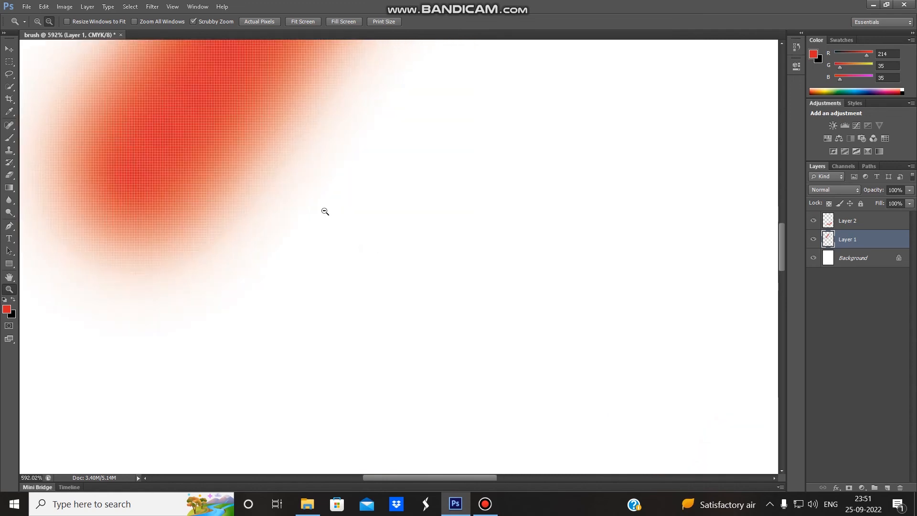
pyautogui.scroll(-3, 188, 177)
pyautogui.scroll(-2, 188, 178)
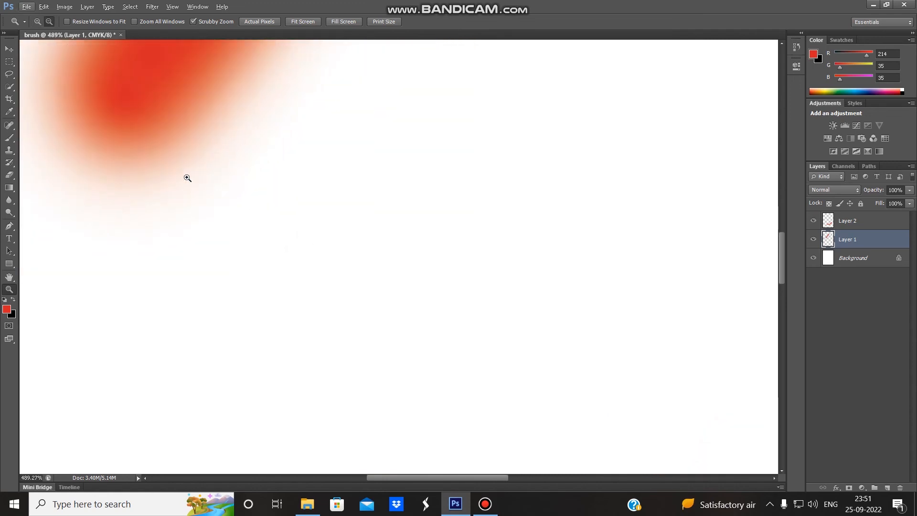
# Center the lower part of the diagonal stroke and magnify it to 3200% to examine its pixel grid
pyautogui.moveTo(223, 172); pyautogui.dragTo(318, 363)
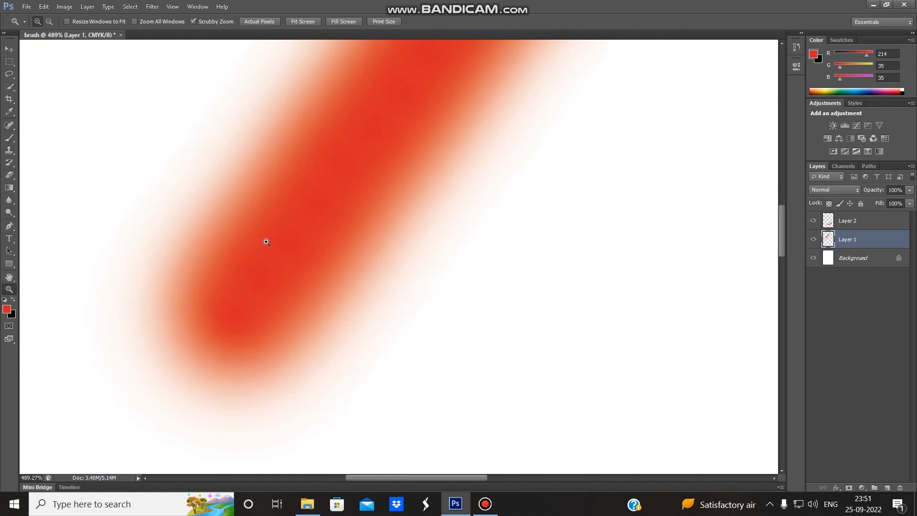
pyautogui.scroll(4, 266, 241)
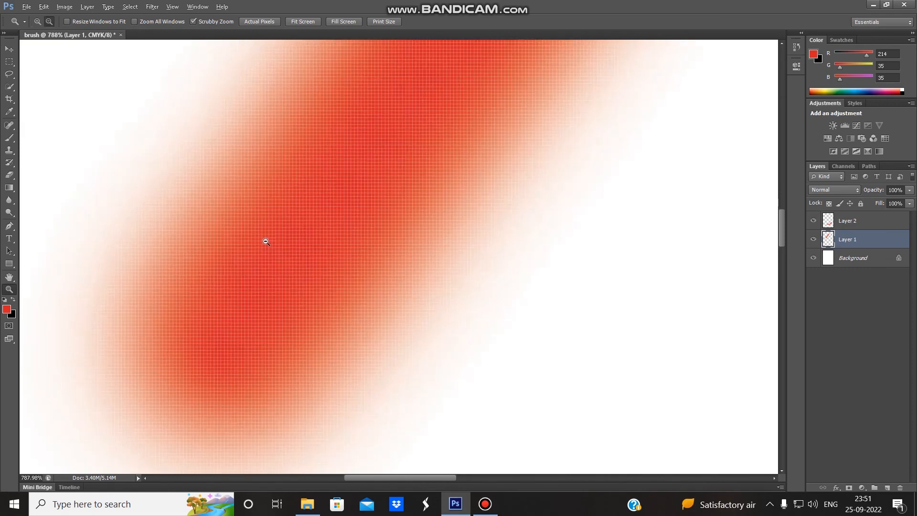
pyautogui.scroll(5, 266, 241)
pyautogui.scroll(6, 294, 255)
pyautogui.scroll(3, 294, 254)
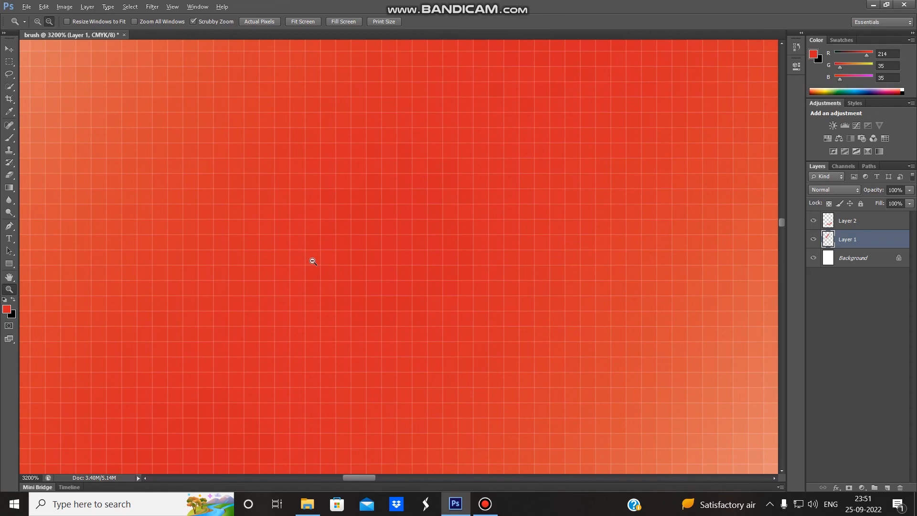
# Zoom out until most of the diagonal stroke shows, and scrub-zoom in on its lower end to about 300%
pyautogui.scroll(-3, 327, 254)
pyautogui.scroll(-10, 326, 254)
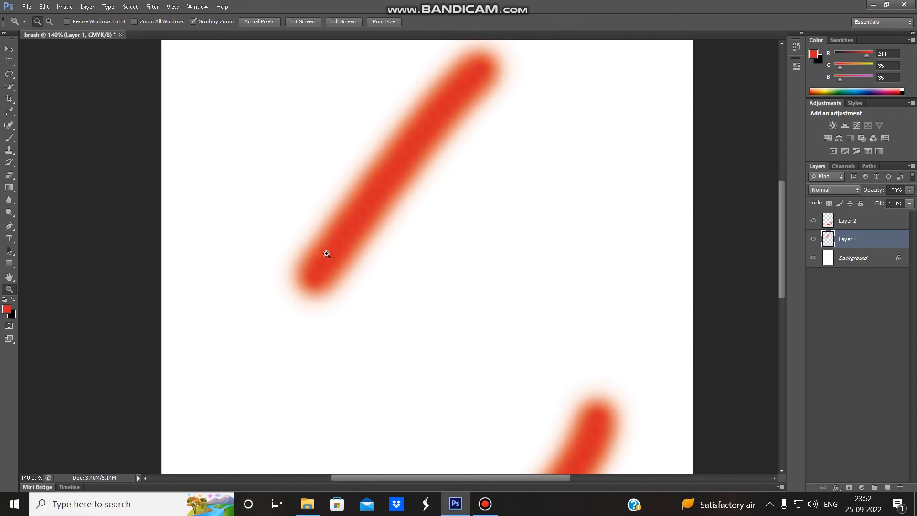
pyautogui.moveTo(327, 254); pyautogui.dragTo(381, 254)
pyautogui.press('alt')
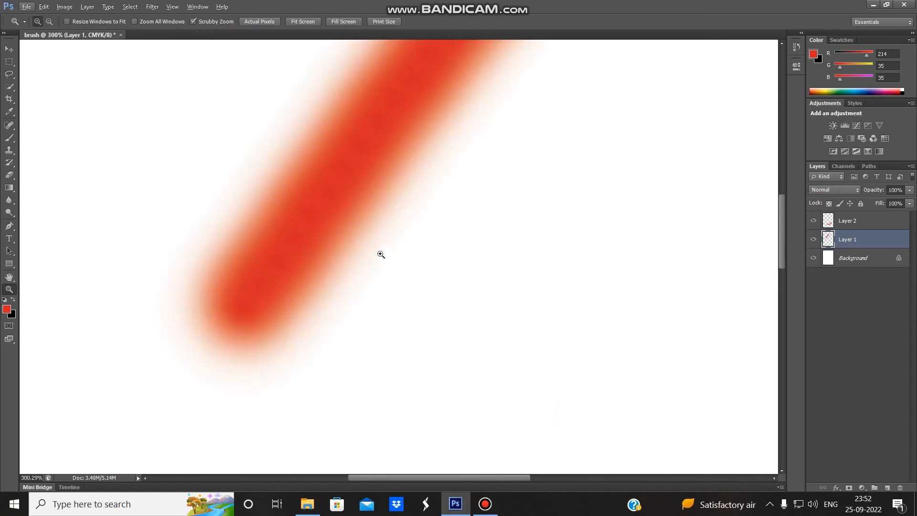
# Pan around the diagonal stroke with the Hand tool at 300%, using the temporary bird's-eye view to relocate the visible area
pyautogui.press('h')
pyautogui.click(512, 3)
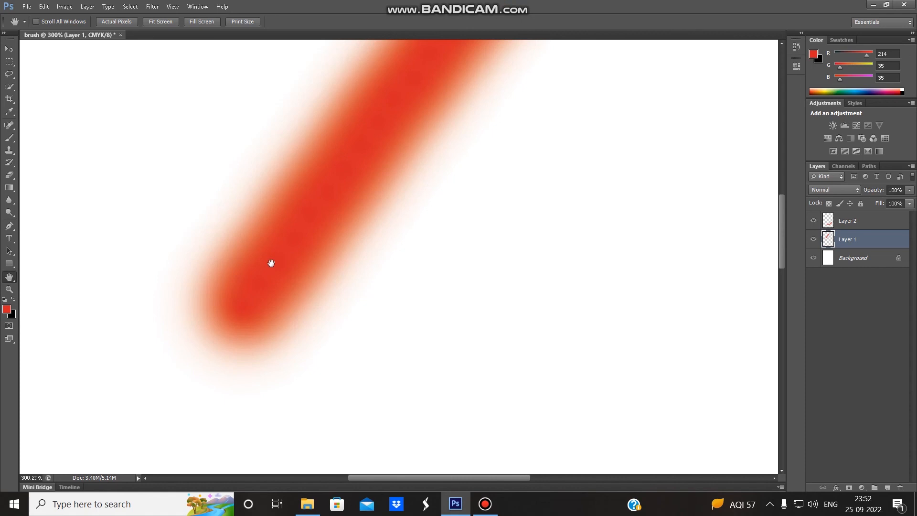
pyautogui.press('h')
pyautogui.moveTo(312, 262); pyautogui.dragTo(346, 252)
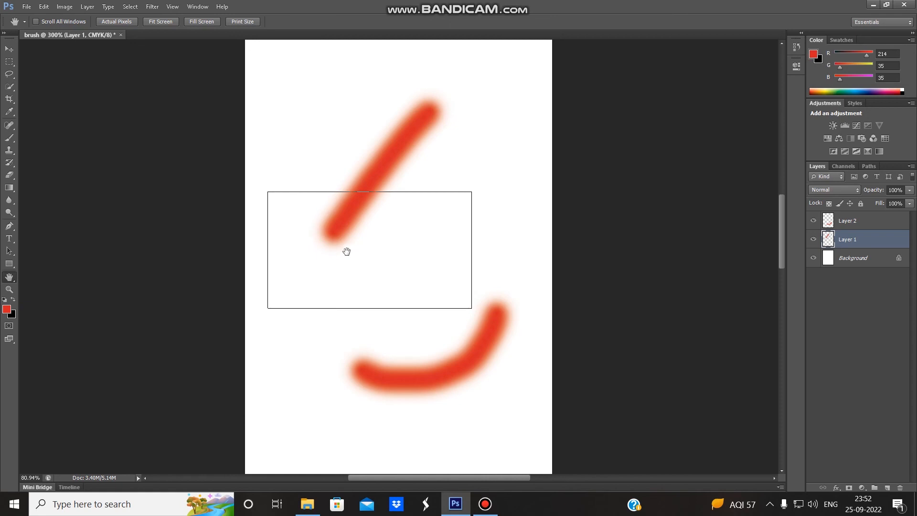
pyautogui.moveTo(347, 251); pyautogui.dragTo(407, 118)
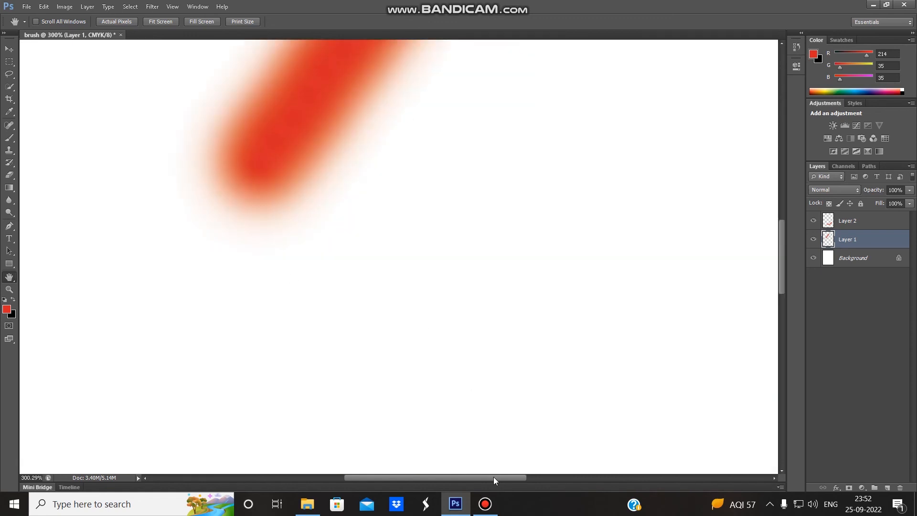
pyautogui.moveTo(390, 134)
pyautogui.mouseDown()
pyautogui.moveTo(401, 236)
pyautogui.moveTo(404, 119)
pyautogui.moveTo(414, 203)
pyautogui.mouseUp()
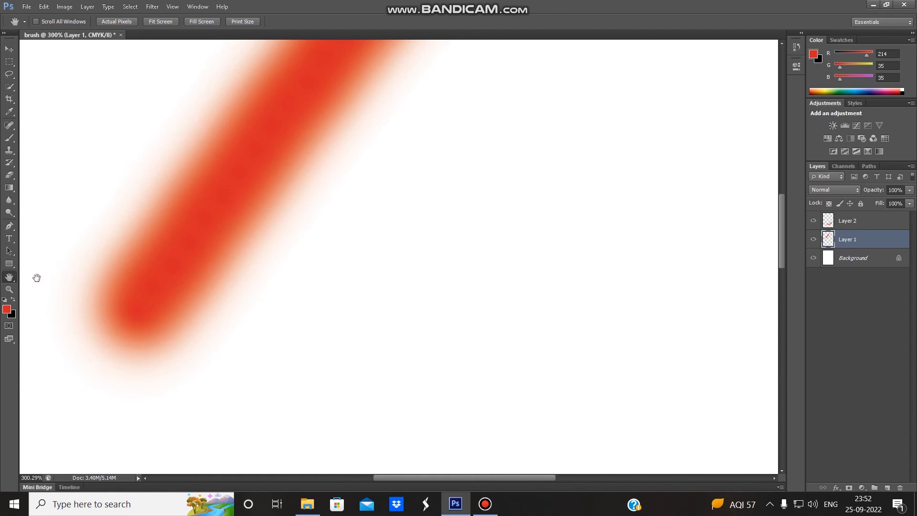
# With the Zoom tool and Scrubby Zoom on, zoom between the full page and the diagonal stroke, ending at about 146%
pyautogui.click(9, 290)
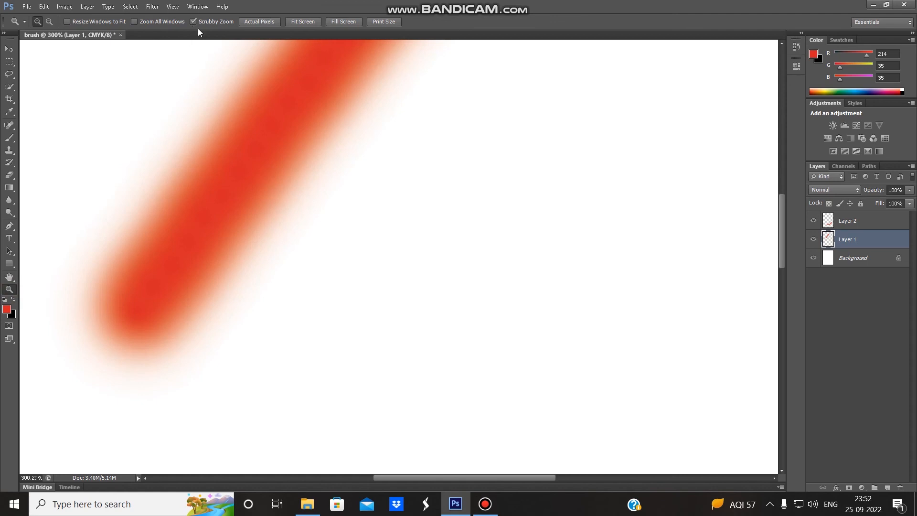
pyautogui.scroll(-9, 291, 263)
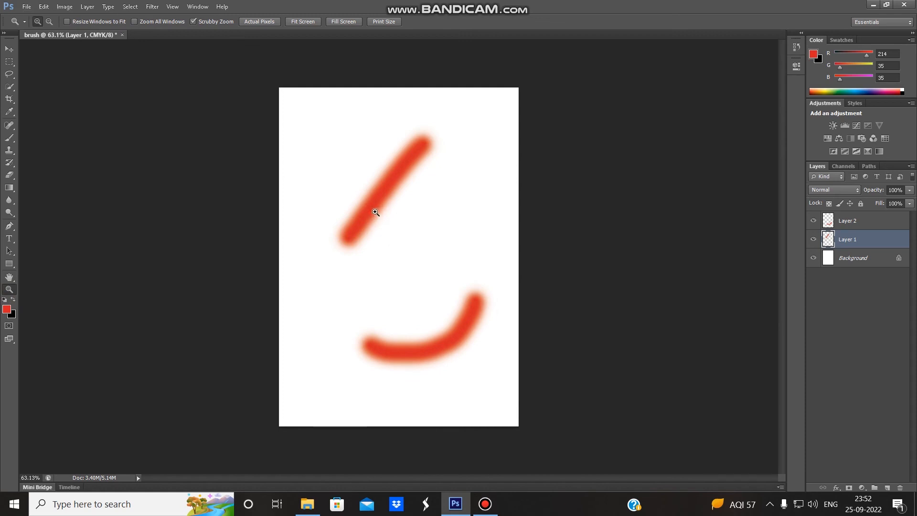
pyautogui.scroll(4, 365, 199)
pyautogui.scroll(8, 357, 194)
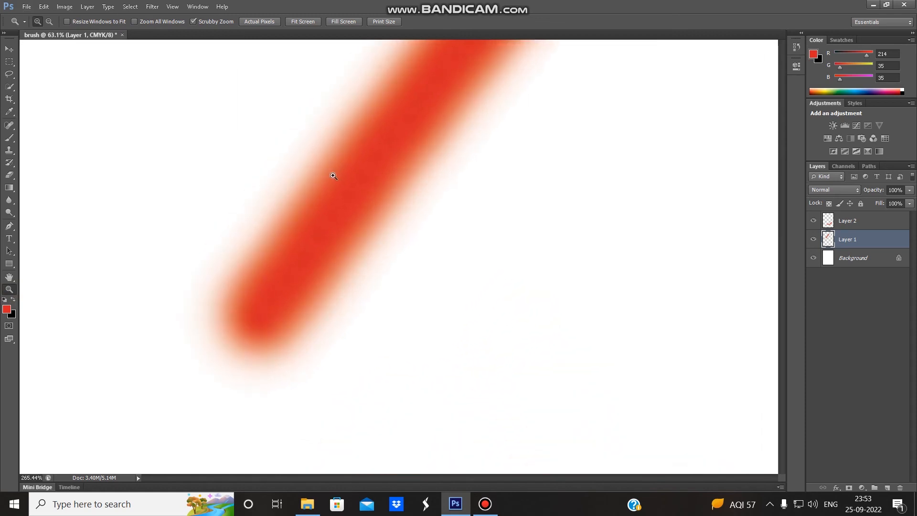
pyautogui.scroll(1, 323, 166)
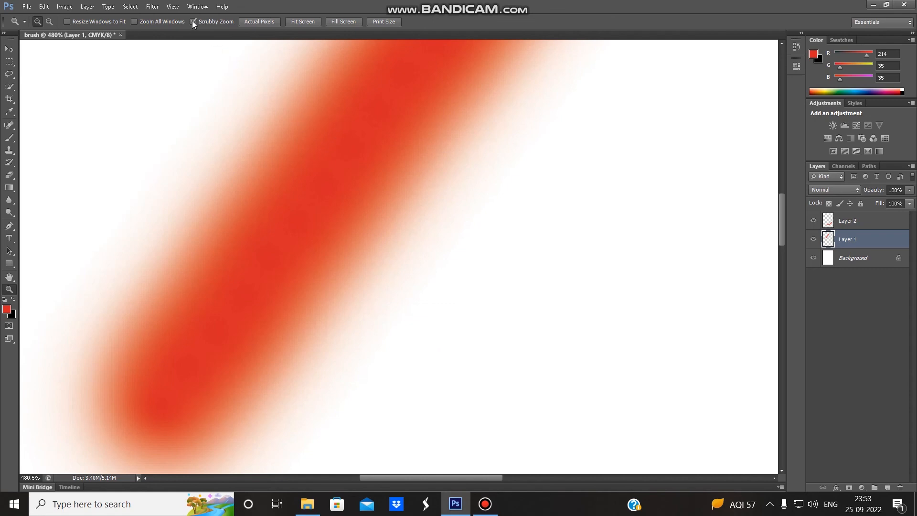
pyautogui.scroll(-16, 230, 135)
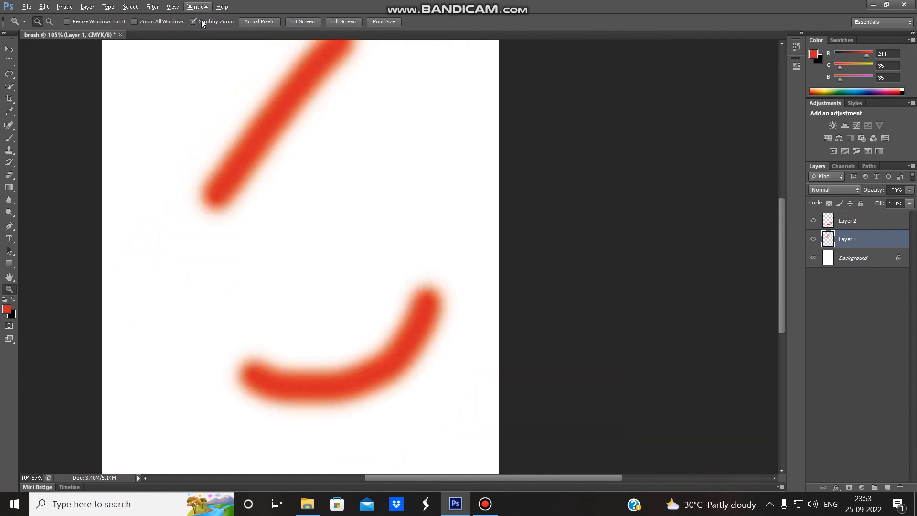
pyautogui.moveTo(260, 159)
pyautogui.mouseDown()
pyautogui.moveTo(249, 141)
pyautogui.moveTo(303, 180)
pyautogui.moveTo(242, 147)
pyautogui.moveTo(352, 174)
pyautogui.moveTo(266, 166)
pyautogui.mouseUp()
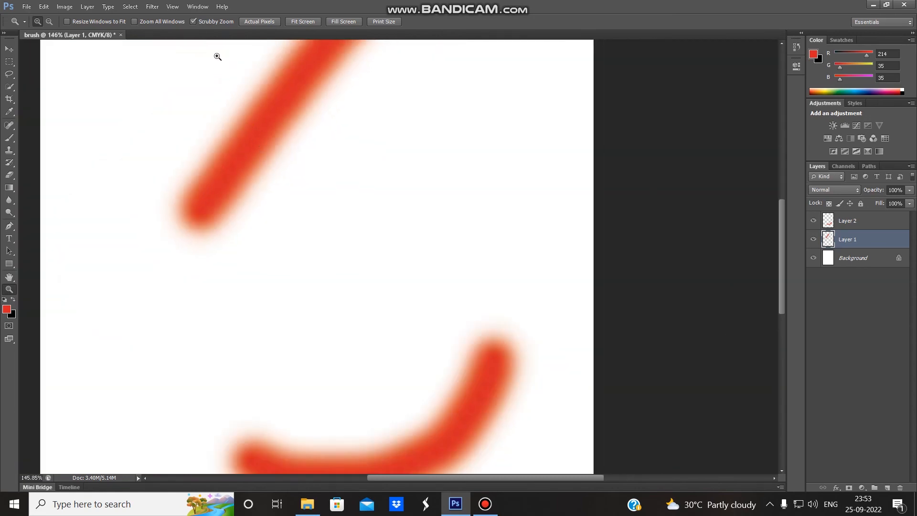
# Turn off Scrubby Zoom and magnify the diagonal stroke to about 452% by framing it with a zoom marquee
pyautogui.click(193, 21)
pyautogui.scroll(3, 181, 160)
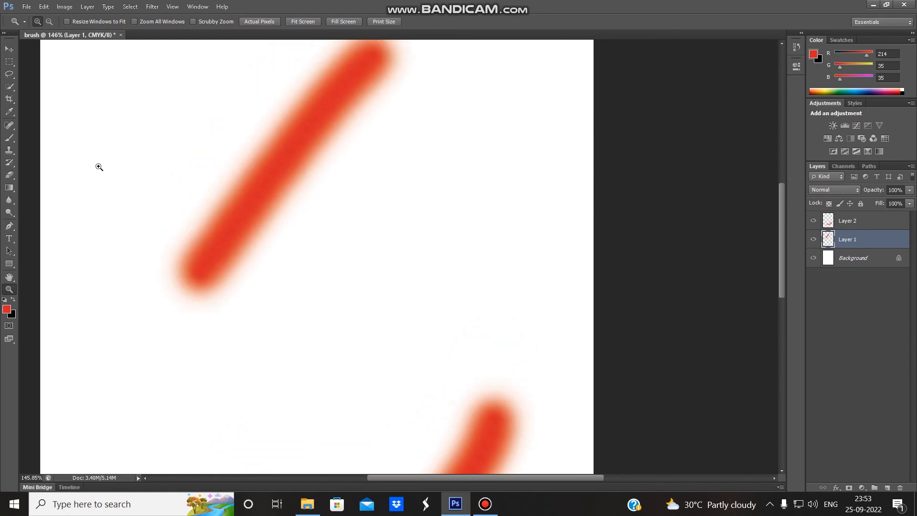
pyautogui.moveTo(90, 151); pyautogui.dragTo(199, 51)
pyautogui.moveTo(175, 190); pyautogui.dragTo(616, 445)
pyautogui.scroll(-2, 472, 250)
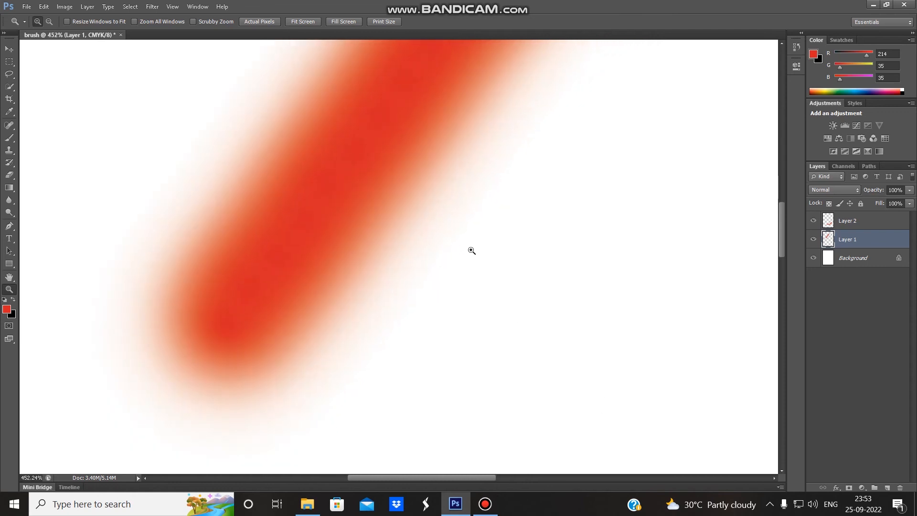
# Zoom out to the full page and magnify the lower end of the diagonal stroke to about 884% with zoom marquees
pyautogui.scroll(-5, 453, 235)
pyautogui.scroll(-2, 454, 236)
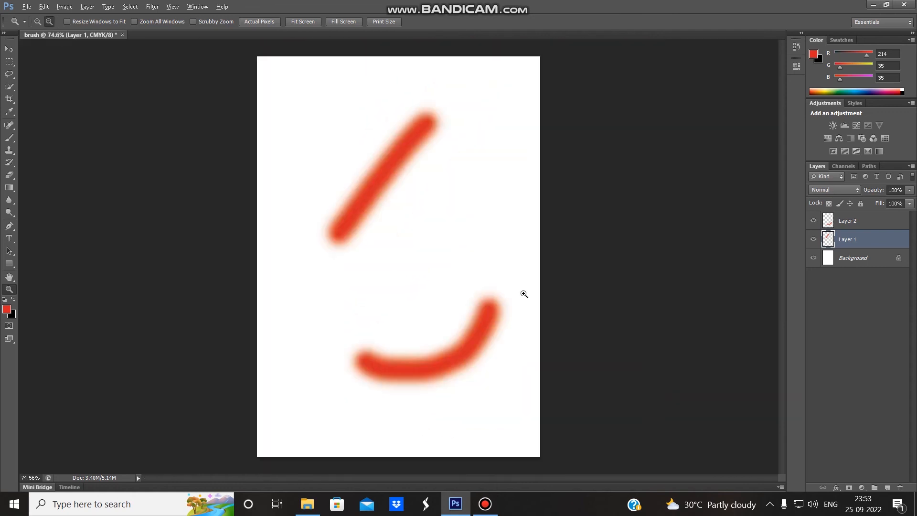
pyautogui.moveTo(425, 270)
pyautogui.mouseDown()
pyautogui.moveTo(512, 328)
pyautogui.moveTo(521, 348)
pyautogui.mouseUp()
pyautogui.scroll(-5, 339, 254)
pyautogui.moveTo(110, 86)
pyautogui.mouseDown()
pyautogui.moveTo(196, 167)
pyautogui.moveTo(218, 175)
pyautogui.mouseUp()
pyautogui.scroll(3, 277, 141)
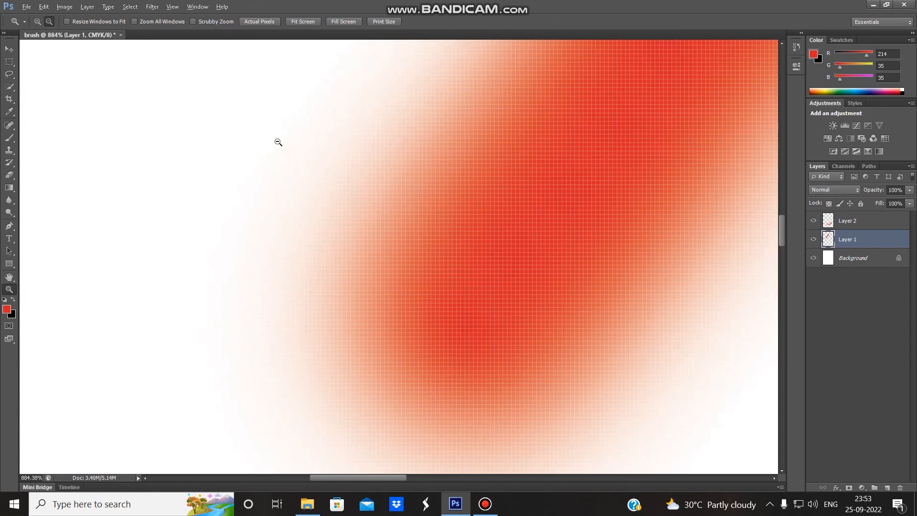
# Alternate between a close-up of the diagonal stroke and wider views, ending on the full page at about 78%
pyautogui.scroll(-4, 276, 141)
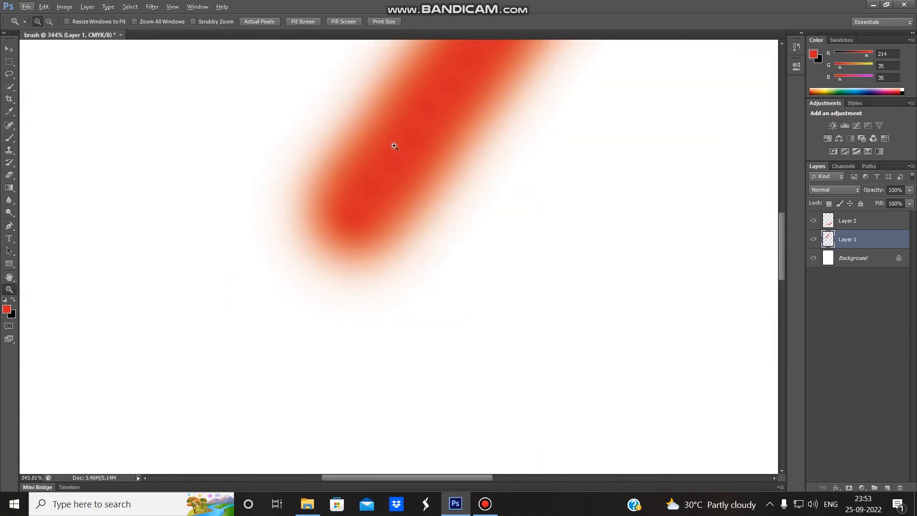
pyautogui.scroll(-4, 391, 144)
pyautogui.scroll(-3, 445, 122)
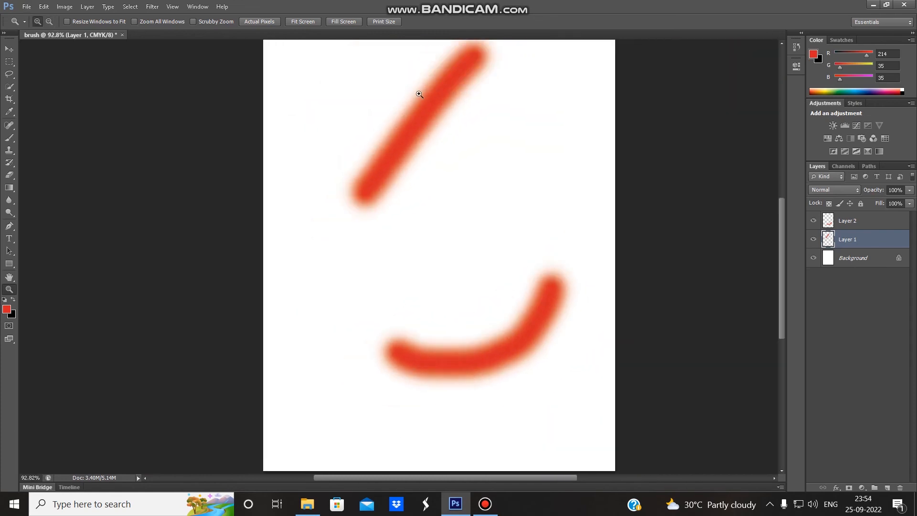
pyautogui.scroll(3, 394, 158)
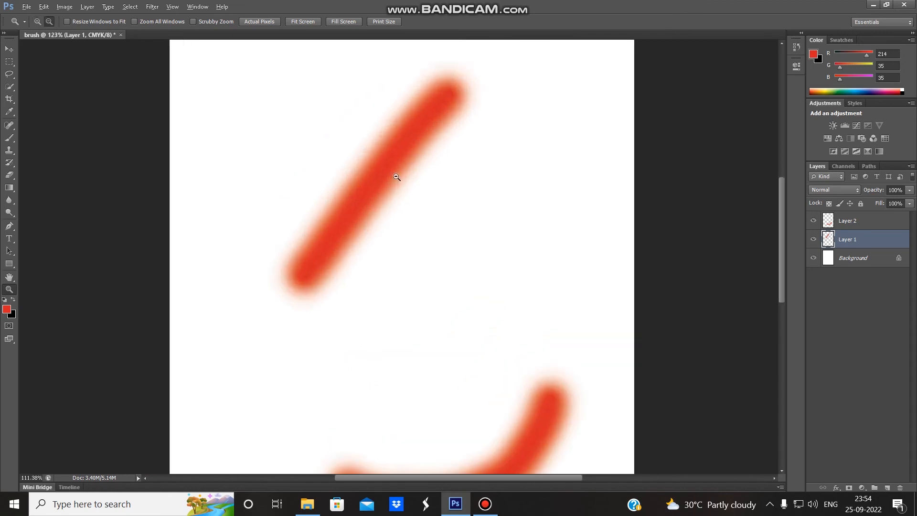
pyautogui.scroll(3, 344, 206)
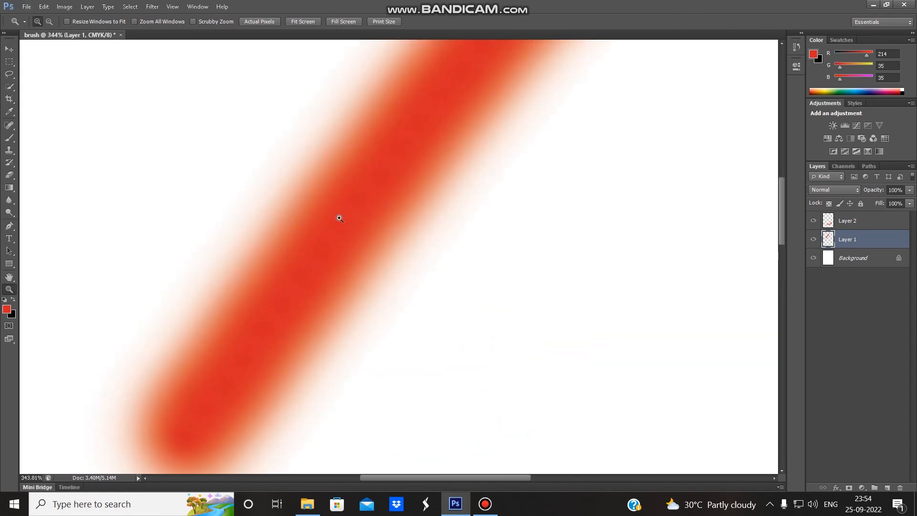
pyautogui.scroll(-4, 339, 218)
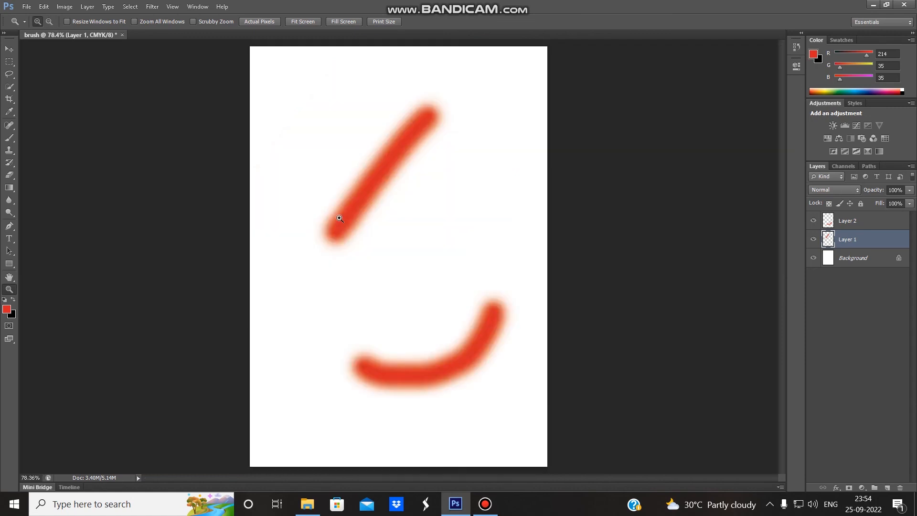